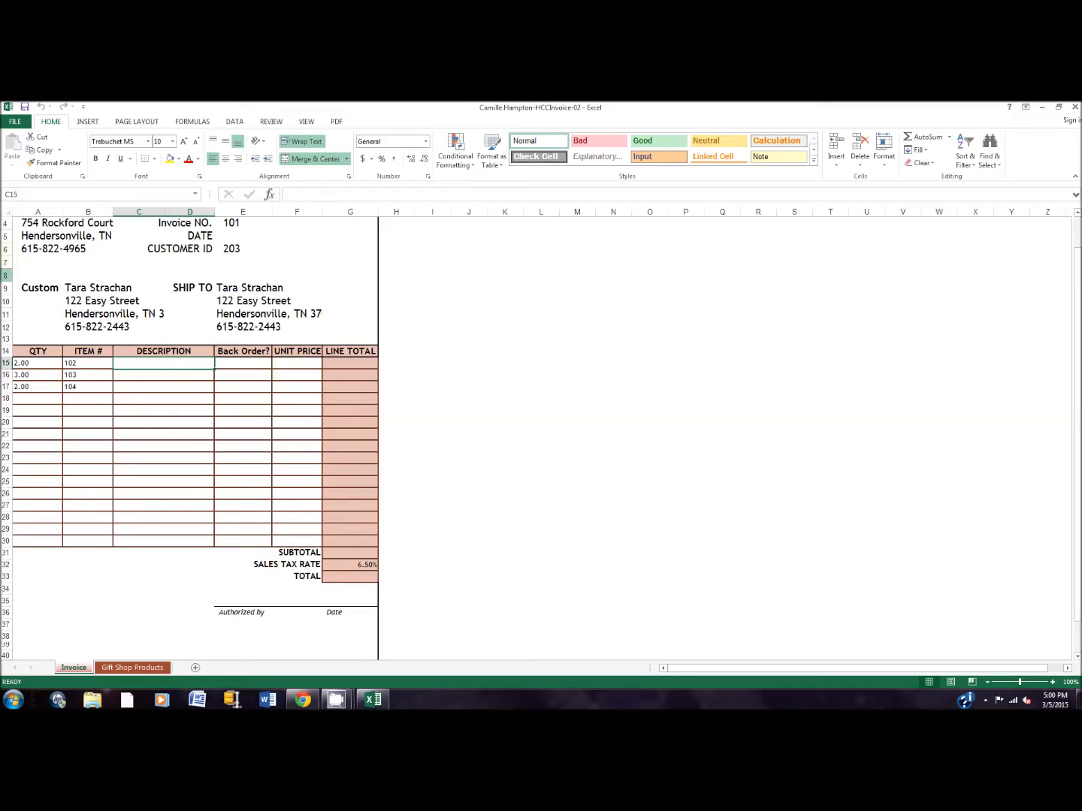
# Save the invoice workbook to the Desktop under its existing file name as an Excel Workbook.
pyautogui.click(18, 122)
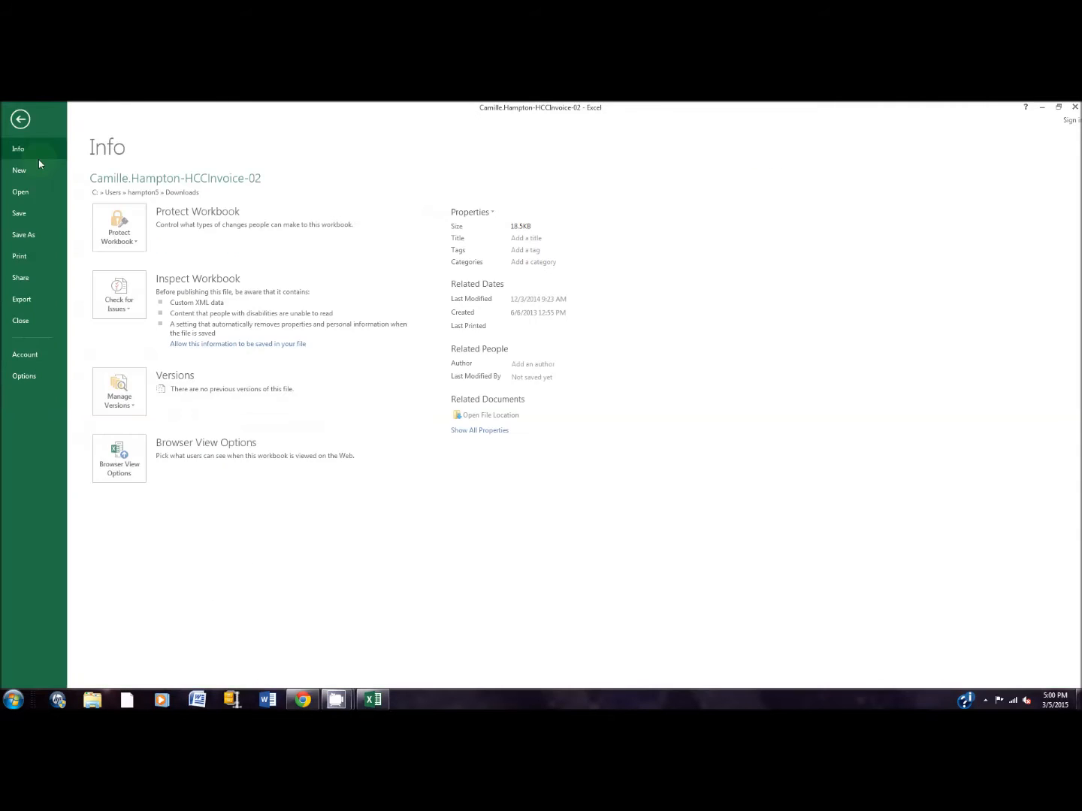
pyautogui.click(49, 234)
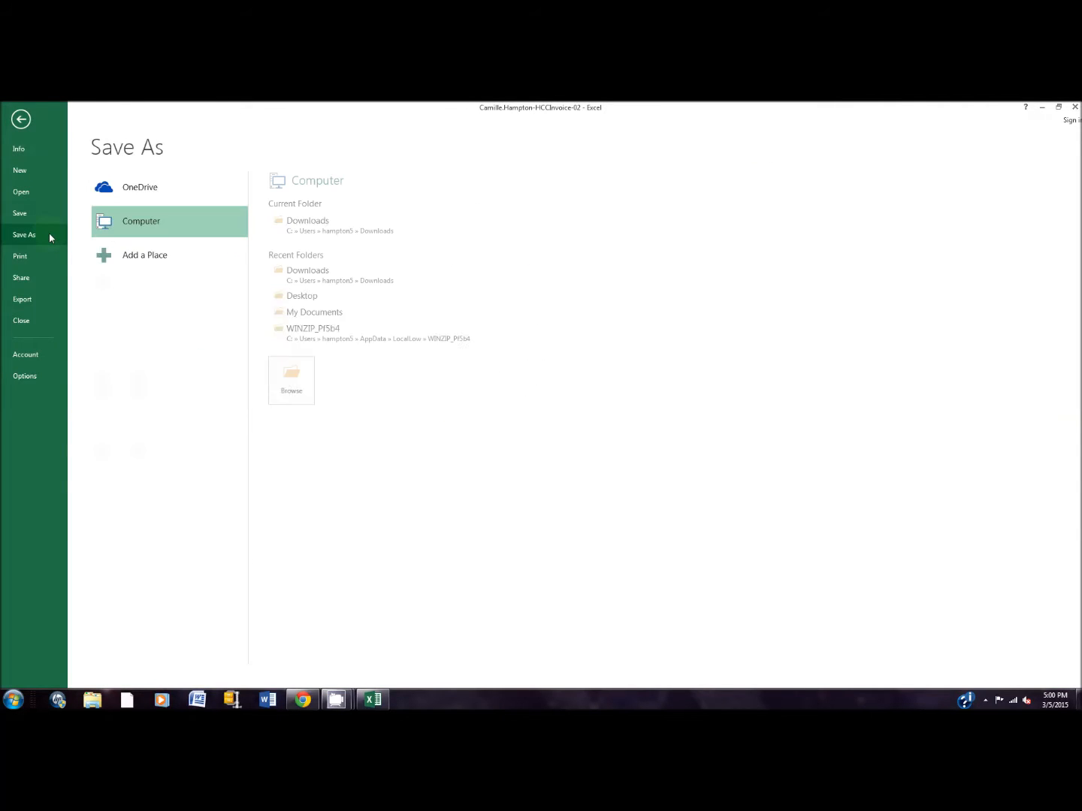
pyautogui.click(315, 295)
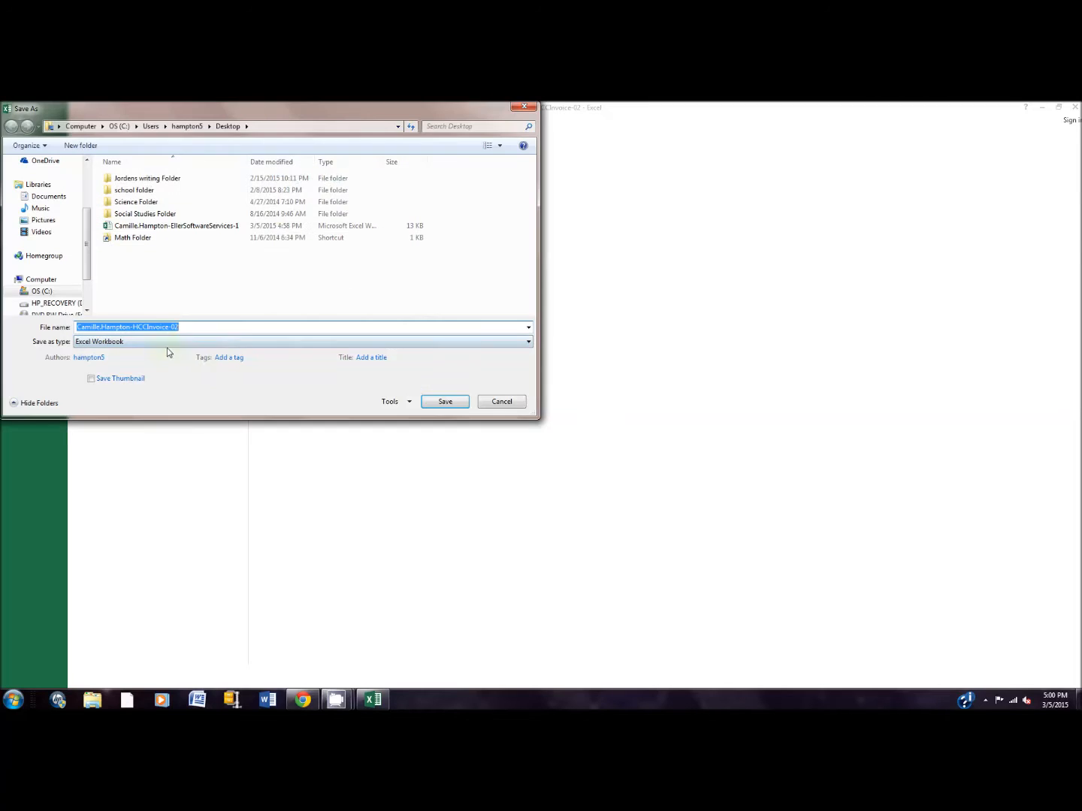
pyautogui.click(446, 403)
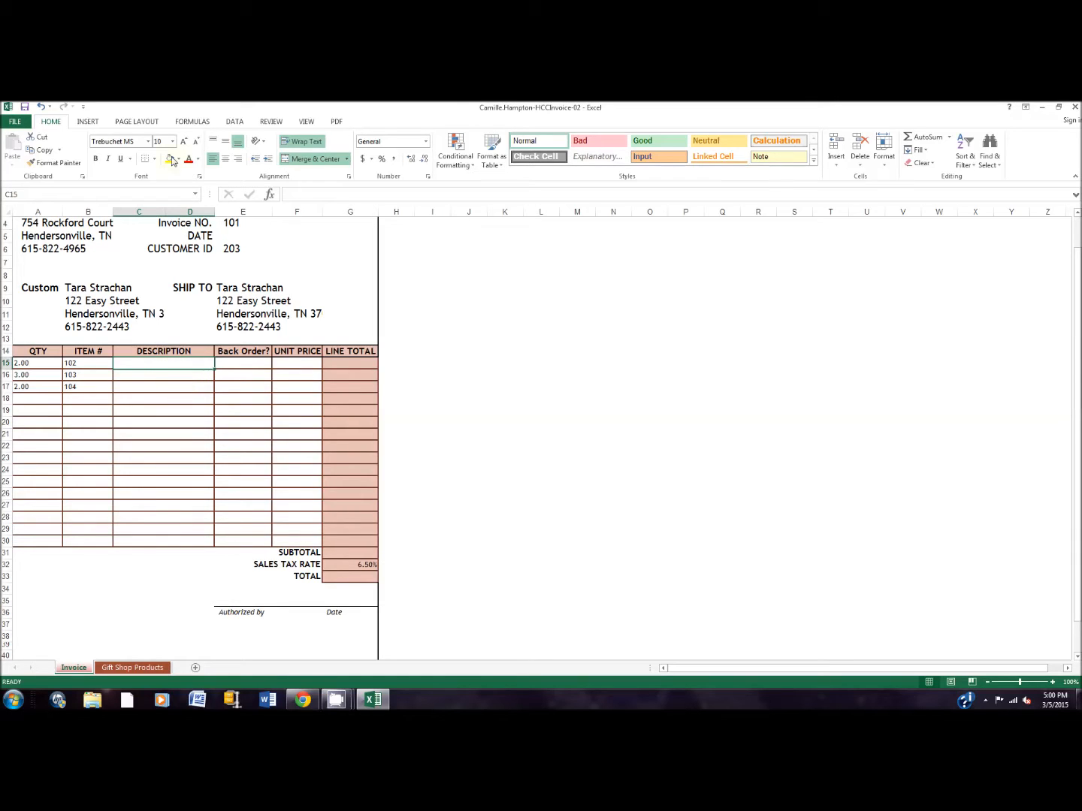
# Insert a VLOOKUP function in the first Description cell, C15, with item number cell B15 as the lookup value.
pyautogui.click(189, 124)
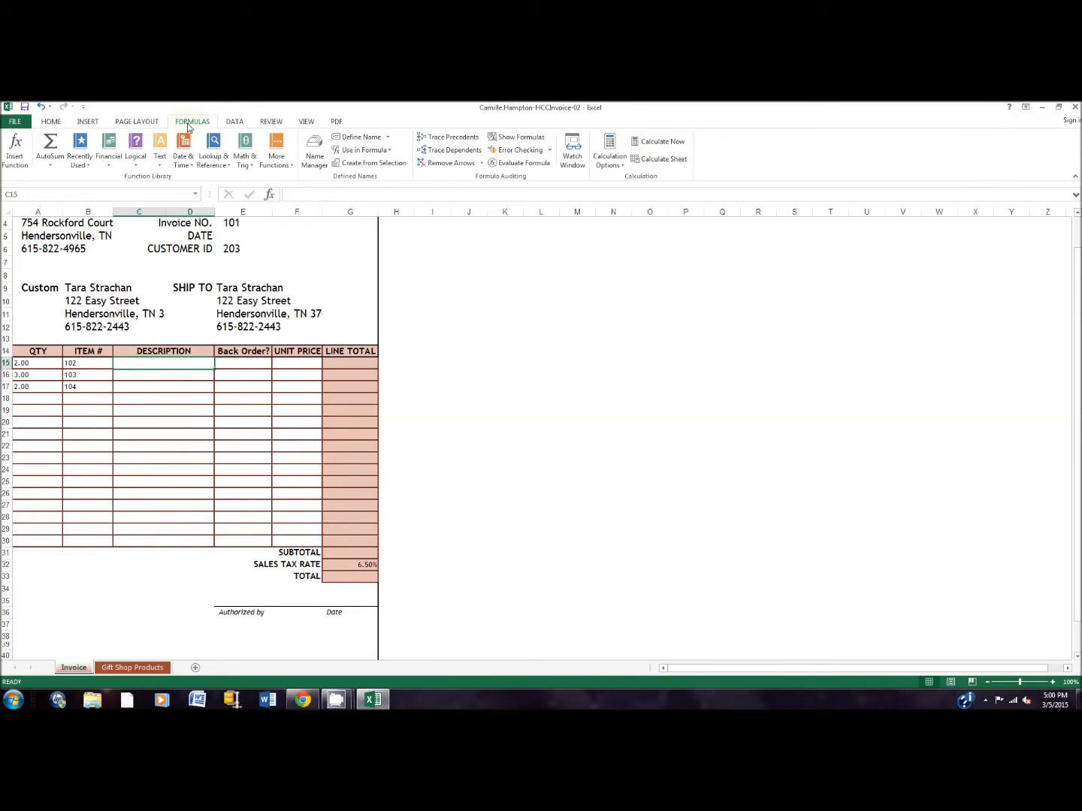
pyautogui.click(15, 149)
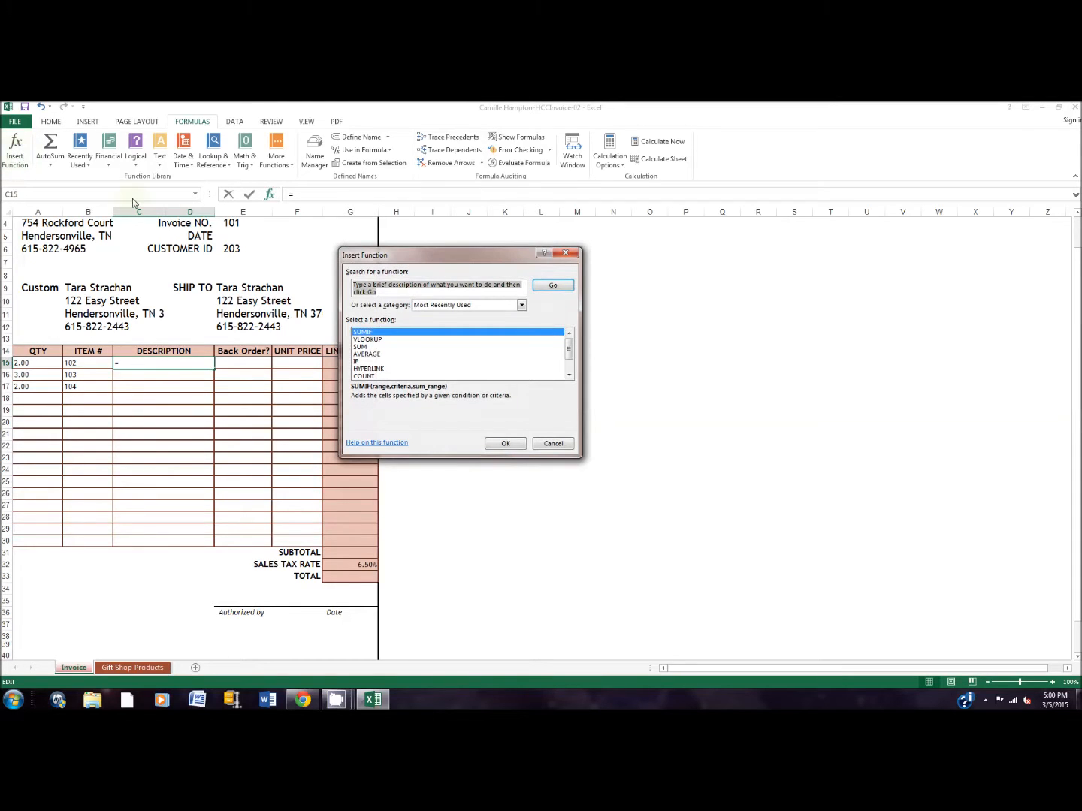
pyautogui.write('VLOOKUP')
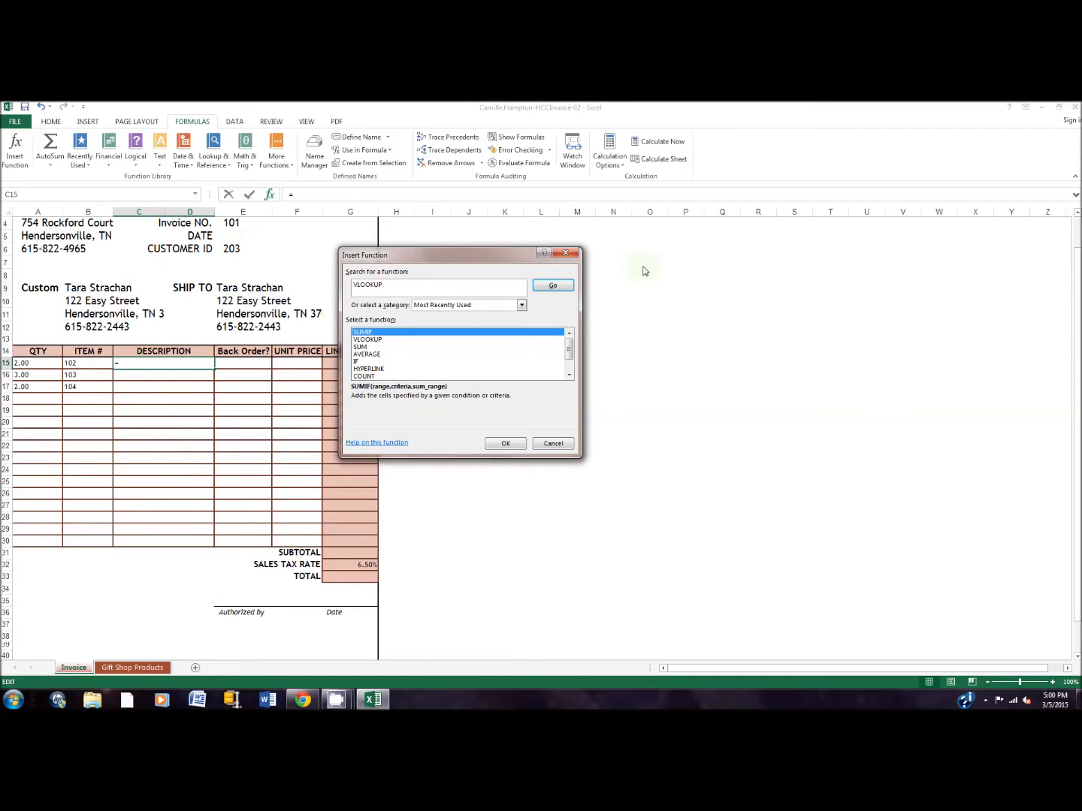
pyautogui.click(554, 286)
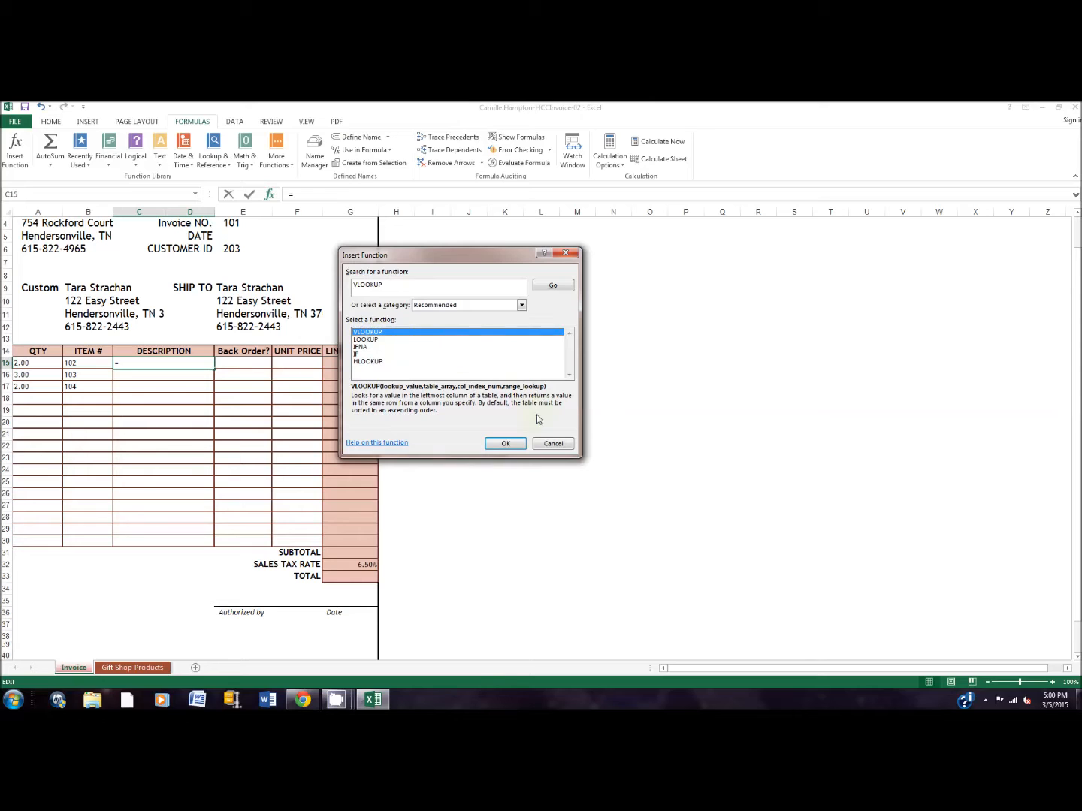
pyautogui.click(504, 443)
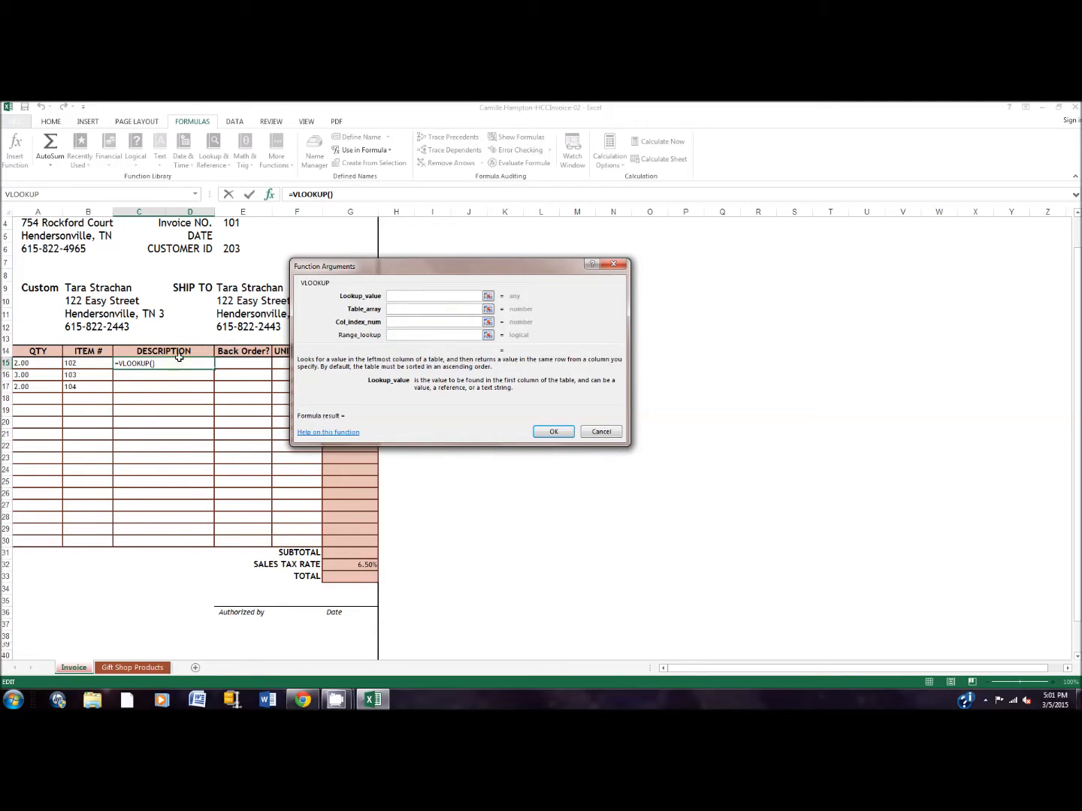
pyautogui.click(85, 363)
# Set the VLOOKUP table array to the absolute range $A$4:$F$18 on the Gift Shop Products sheet.
pyautogui.click(399, 311)
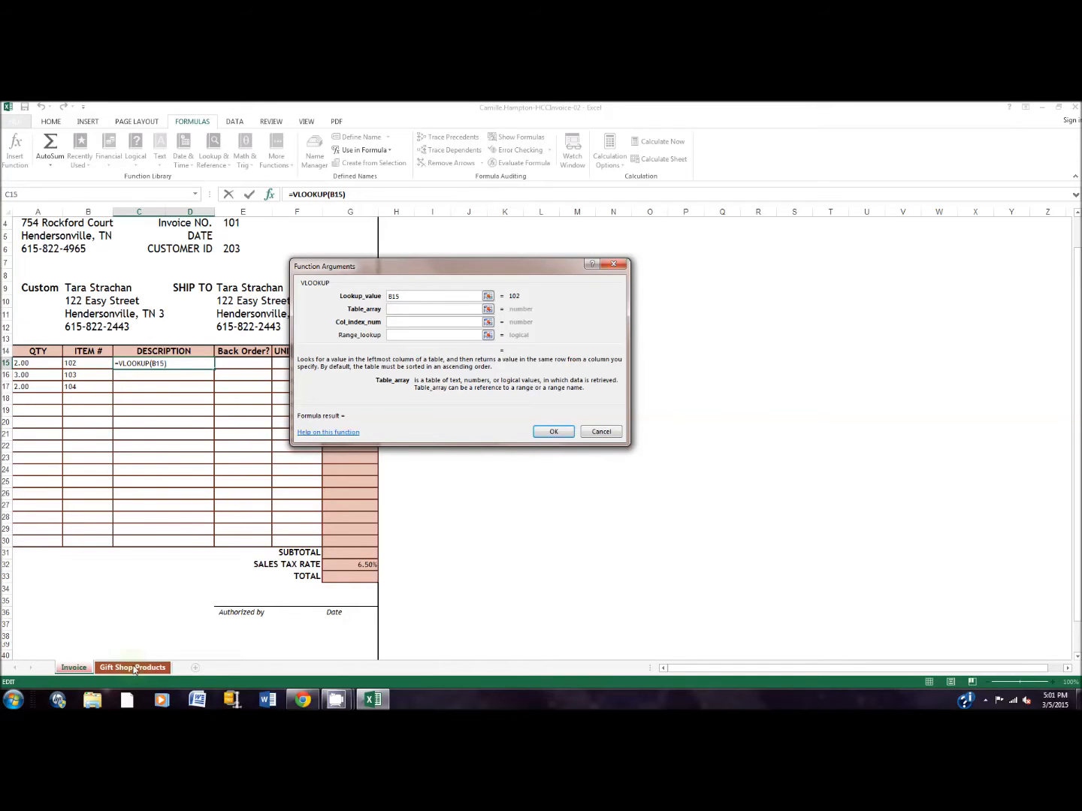
pyautogui.click(133, 668)
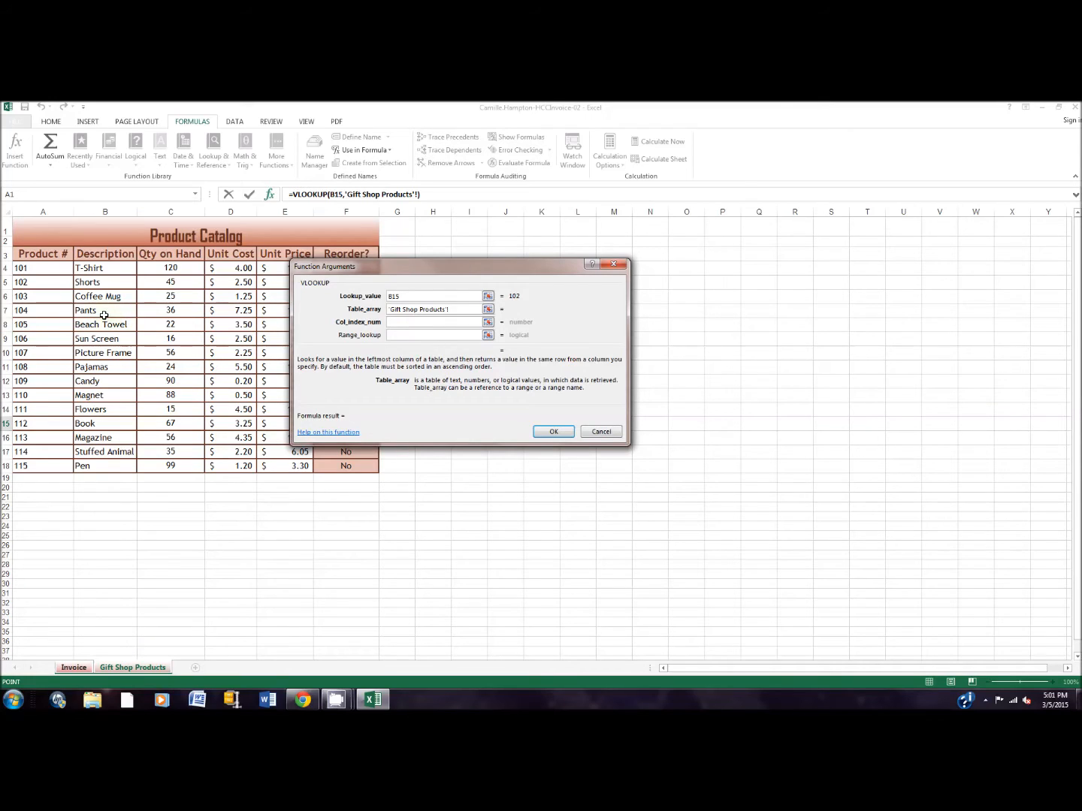
pyautogui.moveTo(46, 271); pyautogui.dragTo(342, 465)
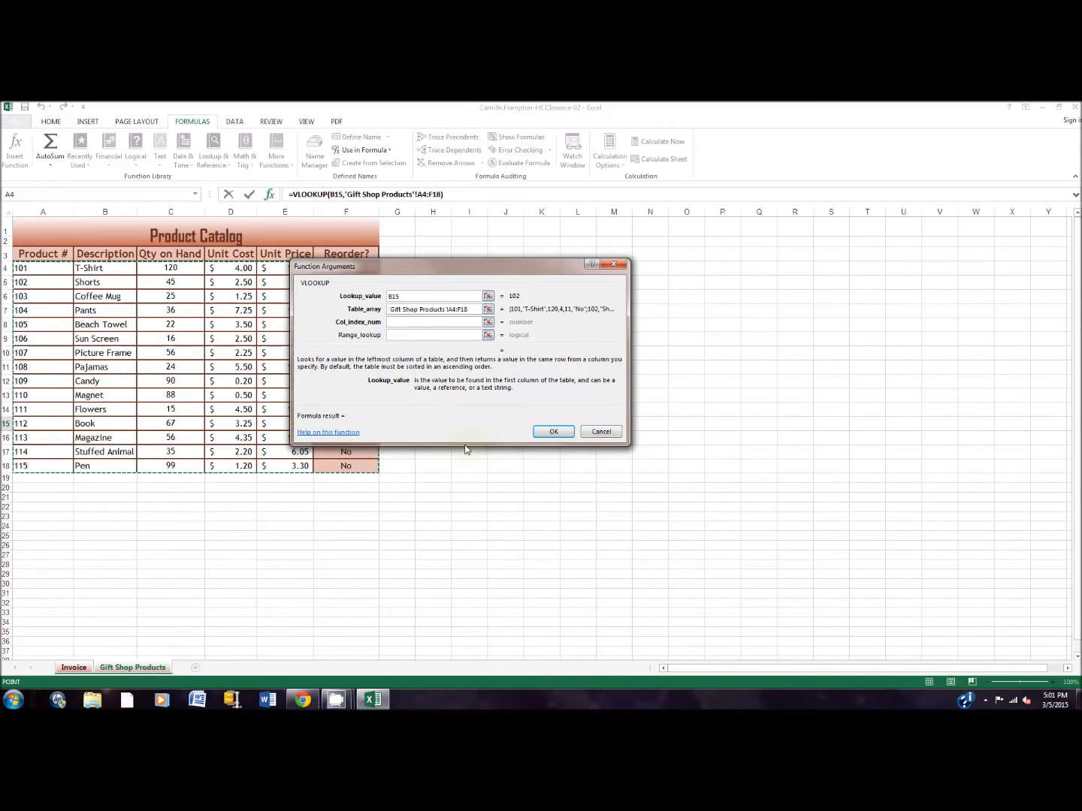
pyautogui.press('F4')
# Complete the description lookup with column index 2 and fill the formula down to row 17.
pyautogui.click(425, 324)
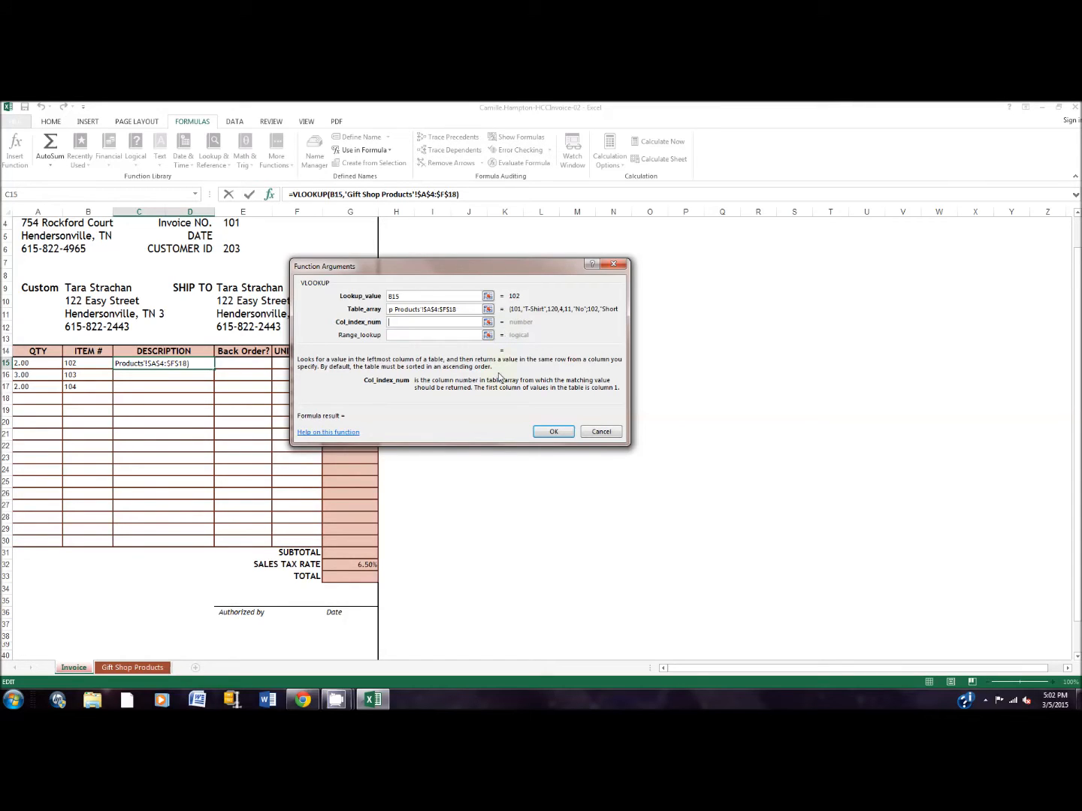
pyautogui.write('2')
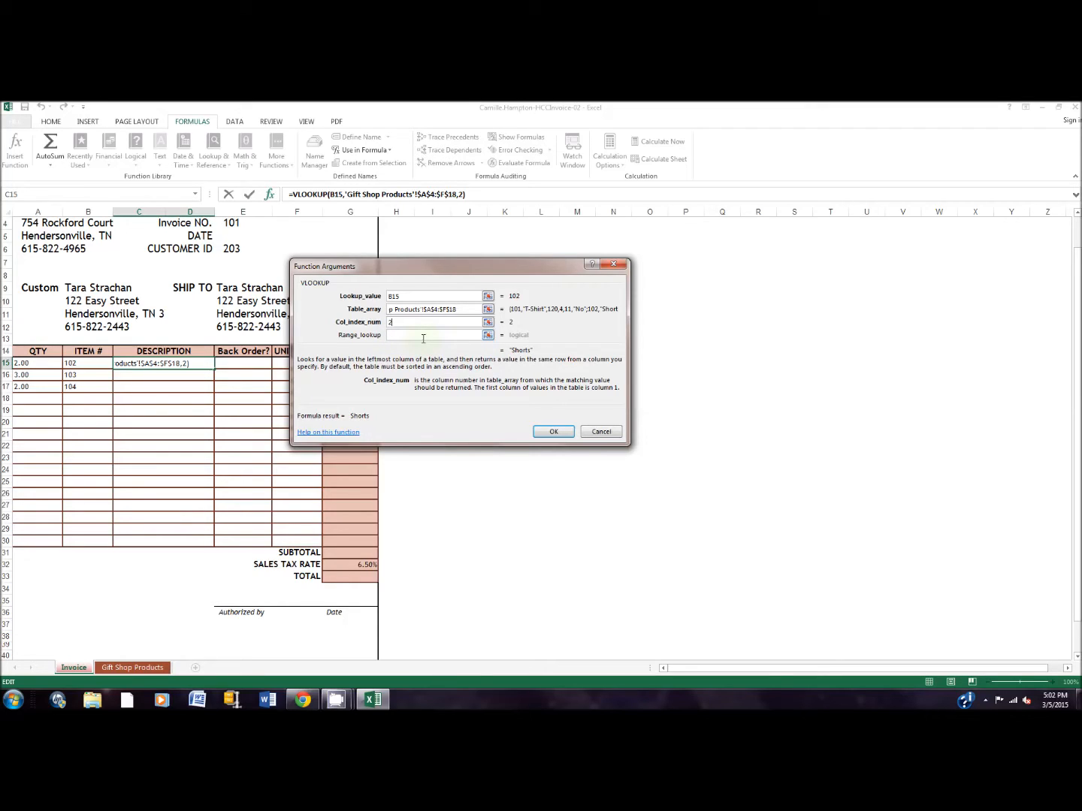
pyautogui.click(552, 432)
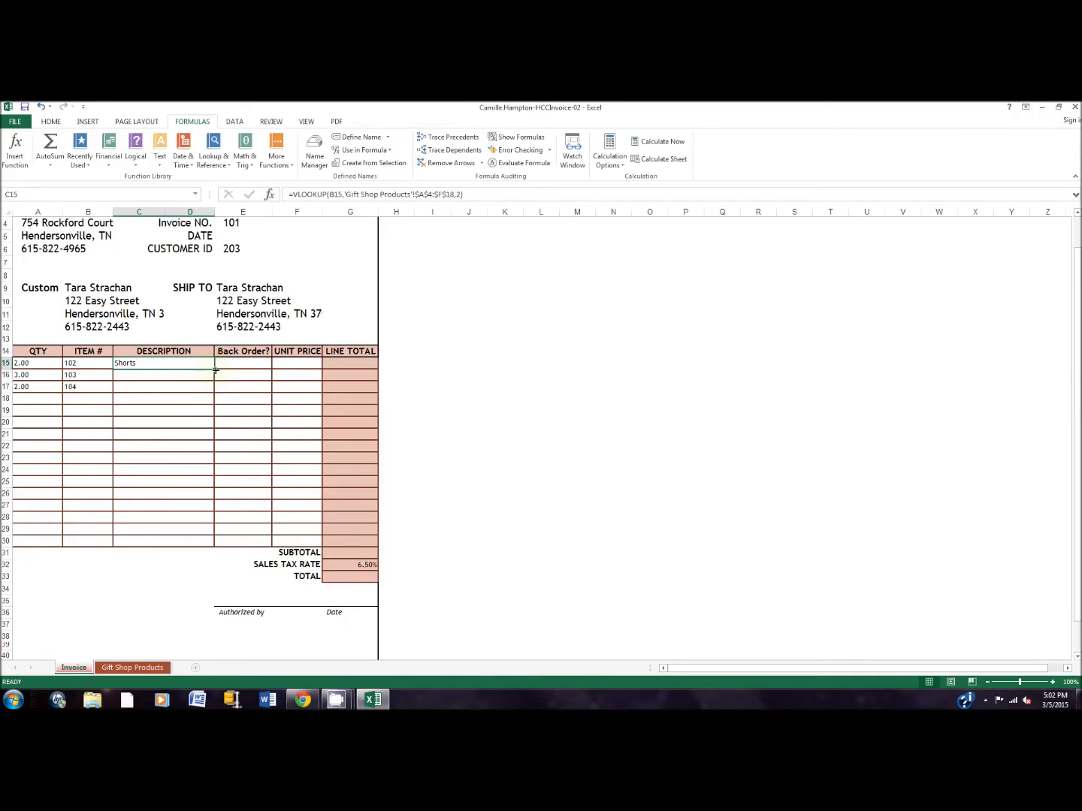
pyautogui.moveTo(216, 369); pyautogui.dragTo(215, 391)
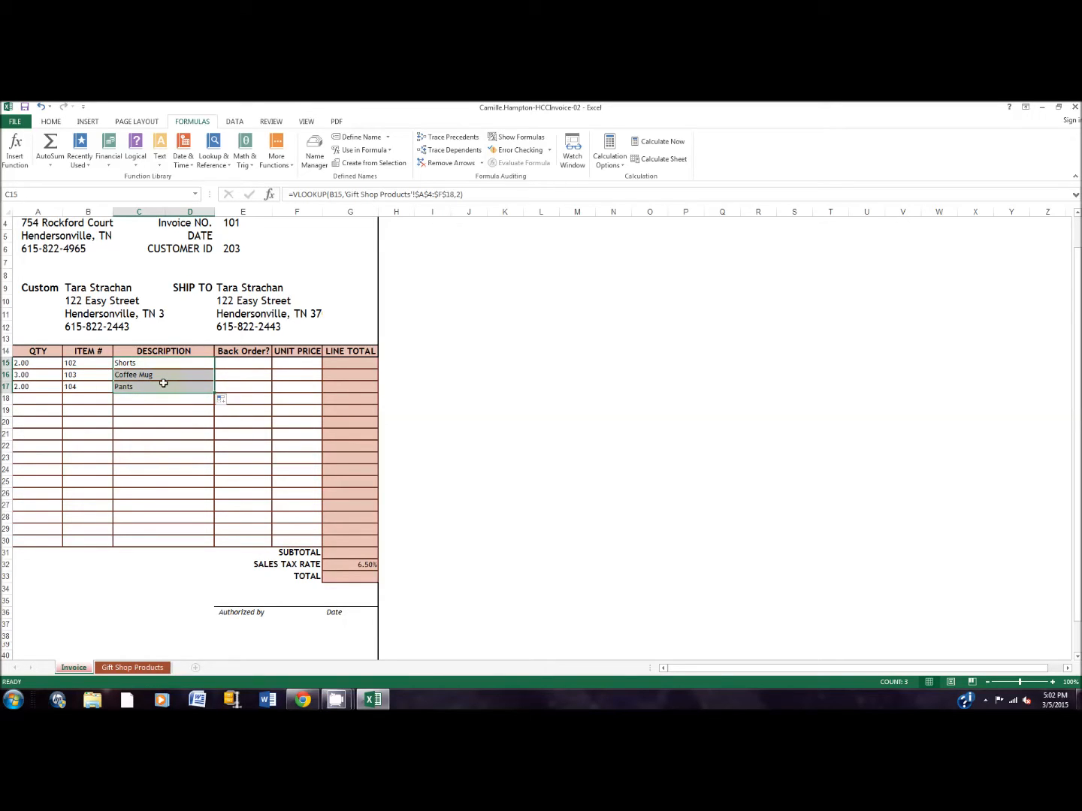
# Compare the invoice's item descriptions with the product catalog on the Gift Shop Products sheet.
pyautogui.click(138, 634)
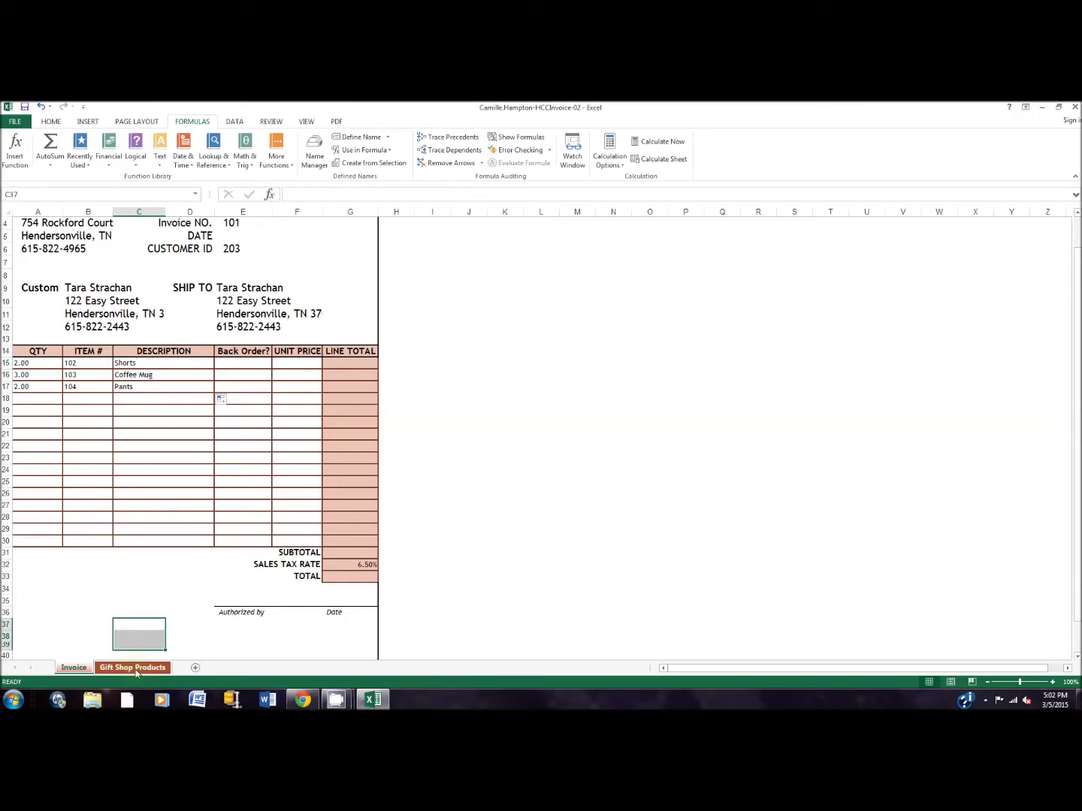
pyautogui.click(134, 669)
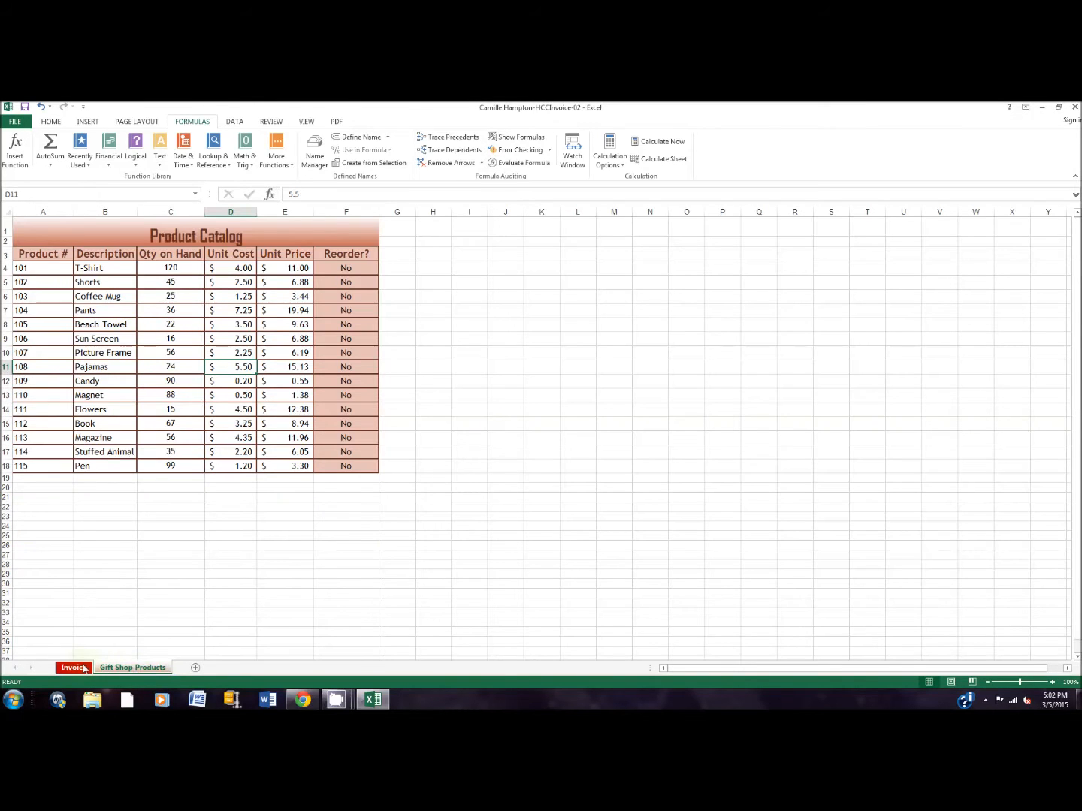
pyautogui.click(83, 668)
pyautogui.click(133, 668)
pyautogui.click(88, 669)
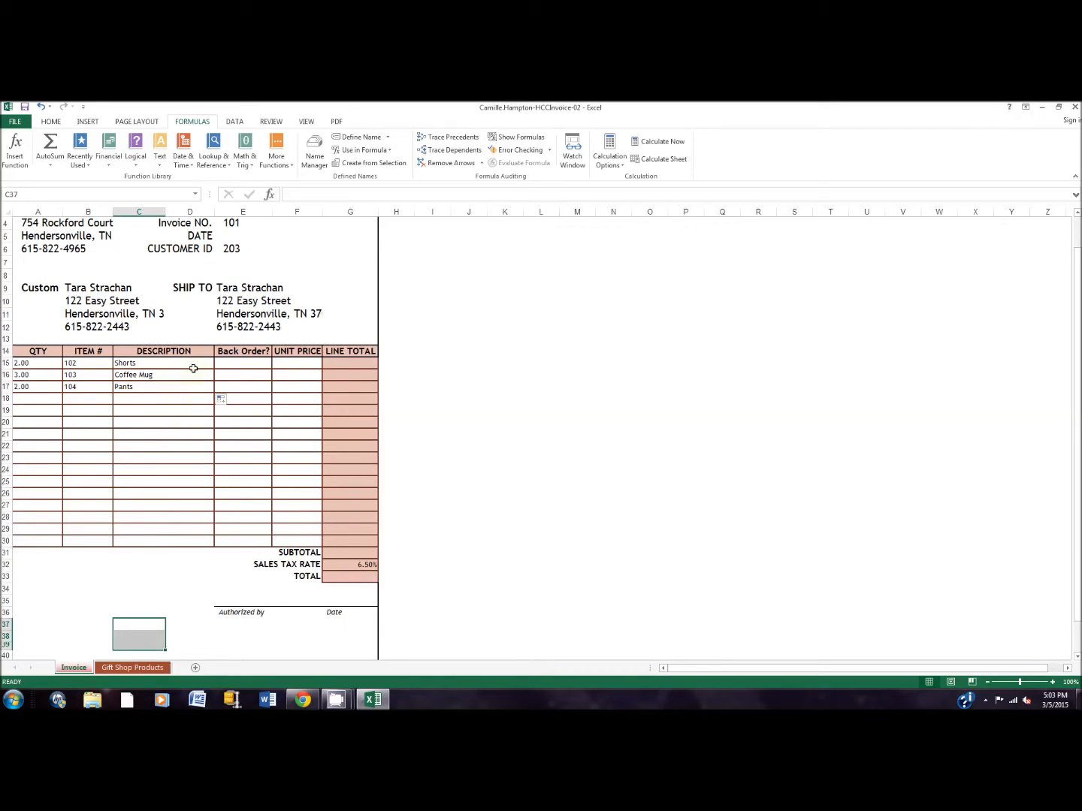
# Insert a VLOOKUP function in the first Unit Price cell, F15, with B15 as the lookup value.
pyautogui.click(297, 366)
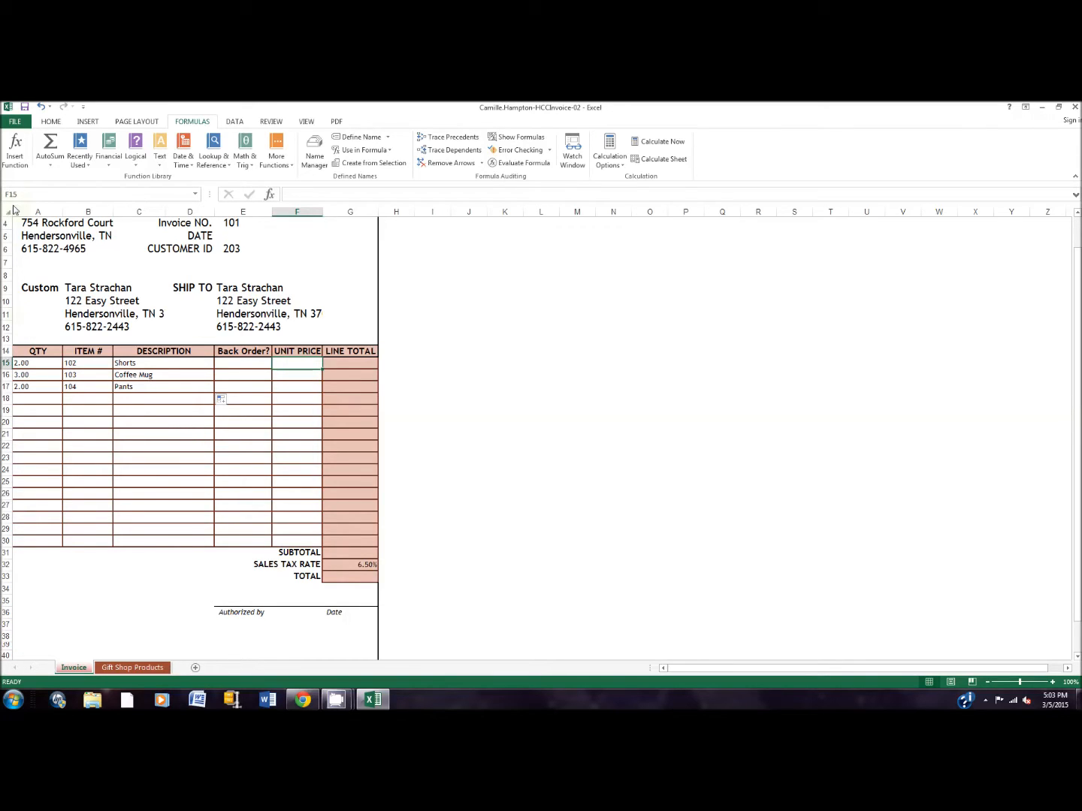
pyautogui.click(15, 150)
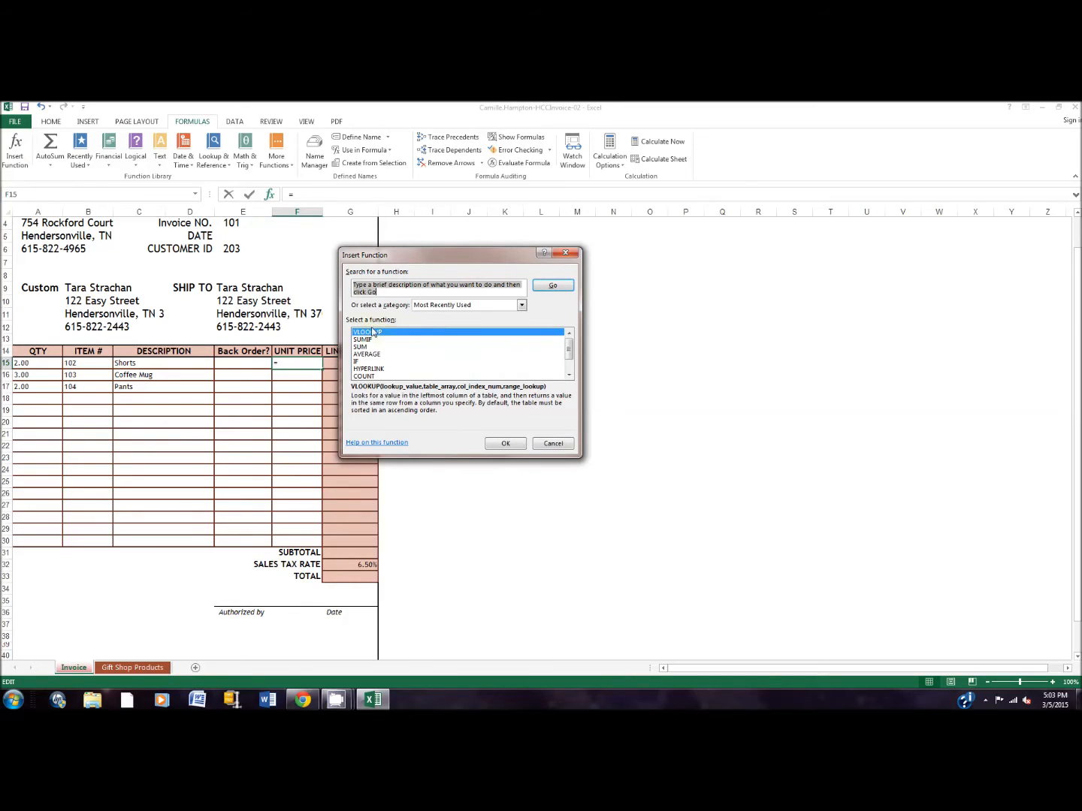
pyautogui.click(507, 443)
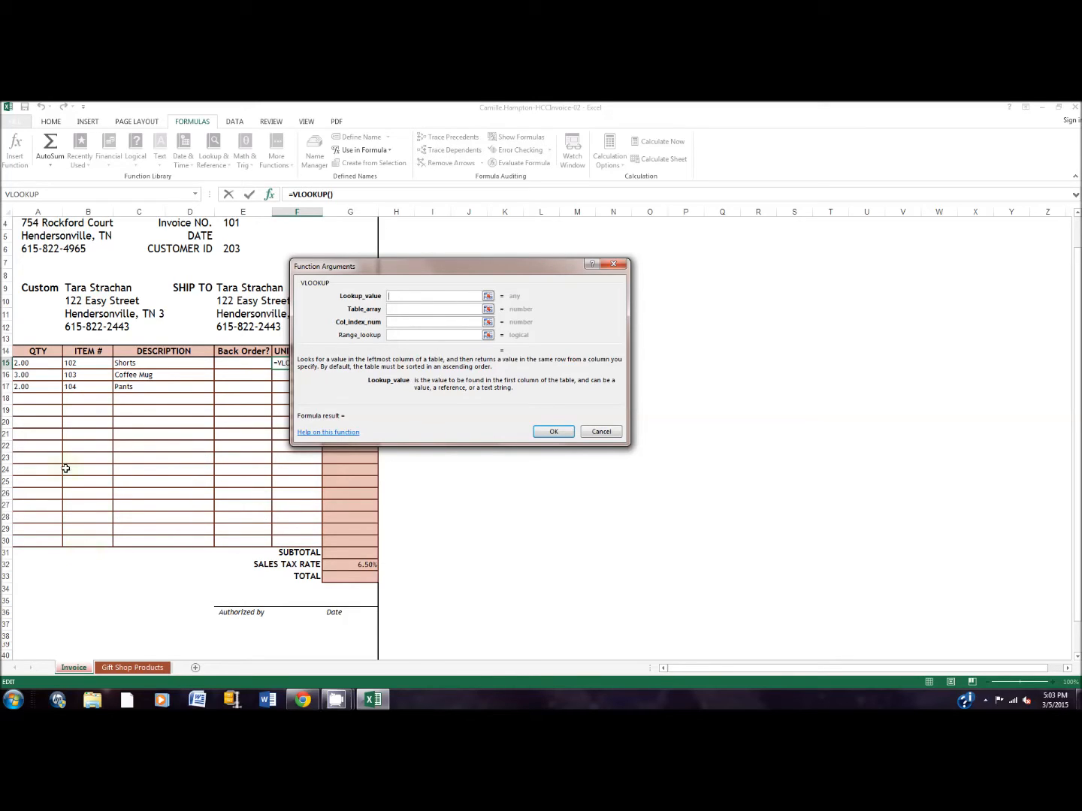
pyautogui.click(87, 361)
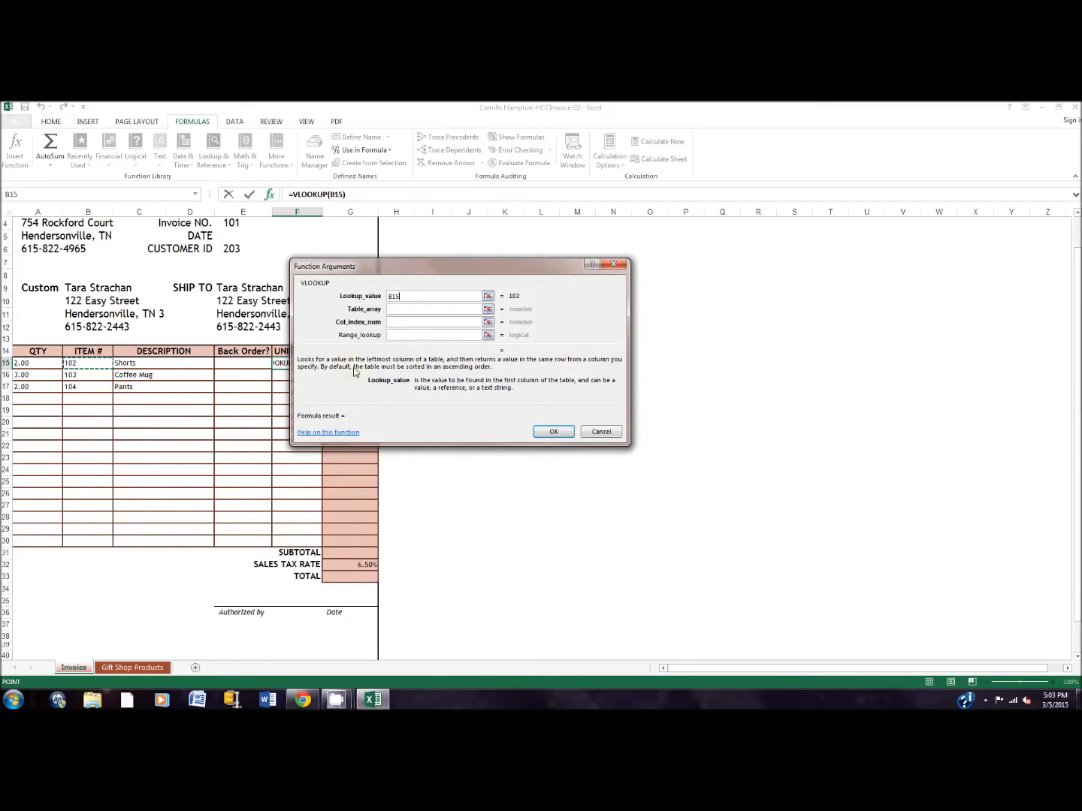
# Set the unit price lookup's table array to 'Gift Shop Products'!A4:$F$18.
pyautogui.press('Tab')
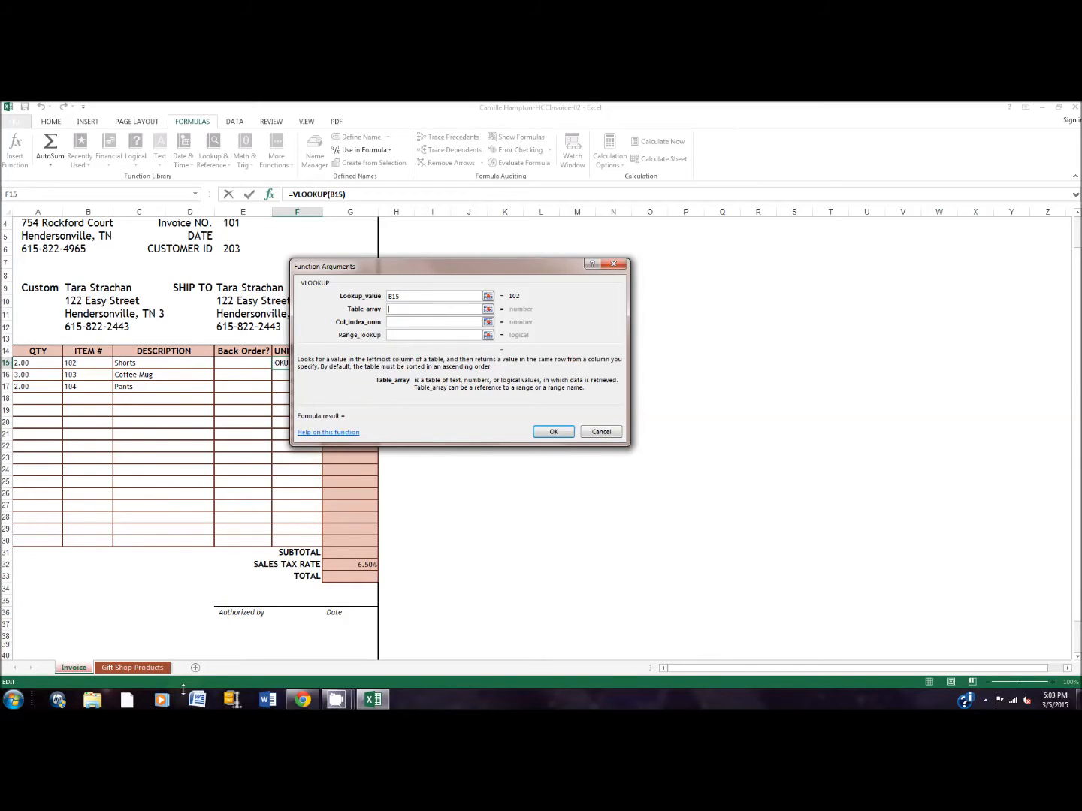
pyautogui.click(132, 667)
pyautogui.moveTo(48, 272); pyautogui.dragTo(341, 465)
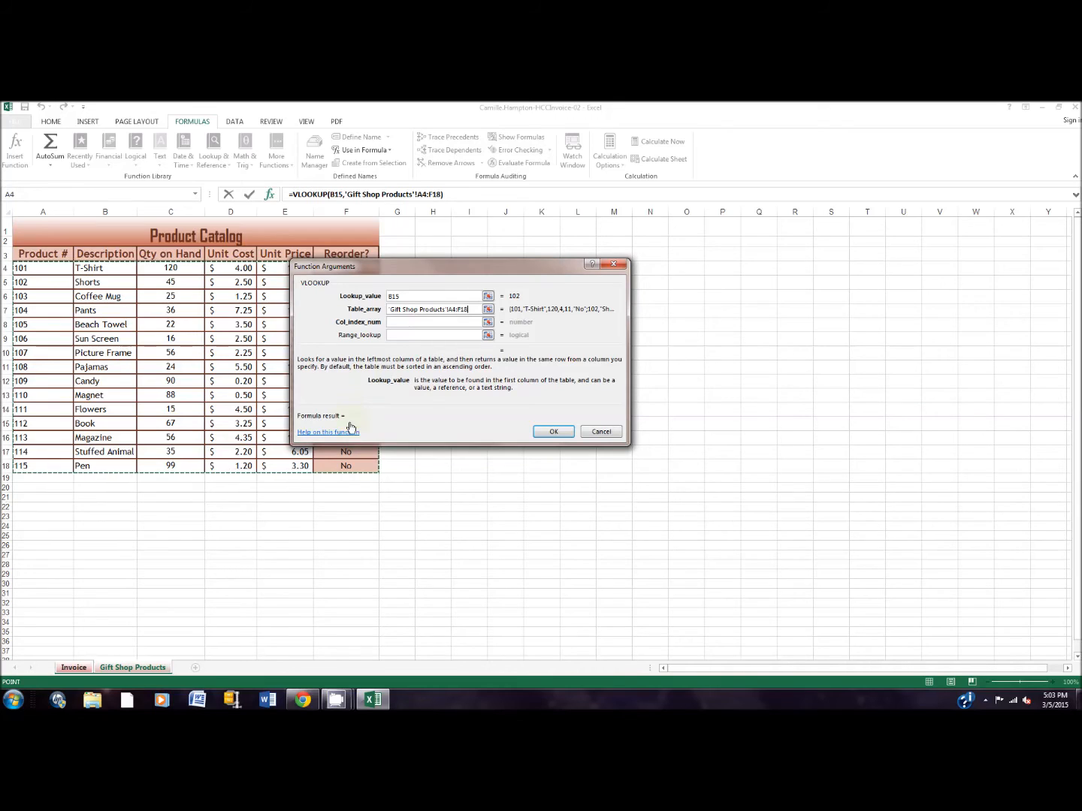
pyautogui.click(396, 321)
pyautogui.click(470, 308)
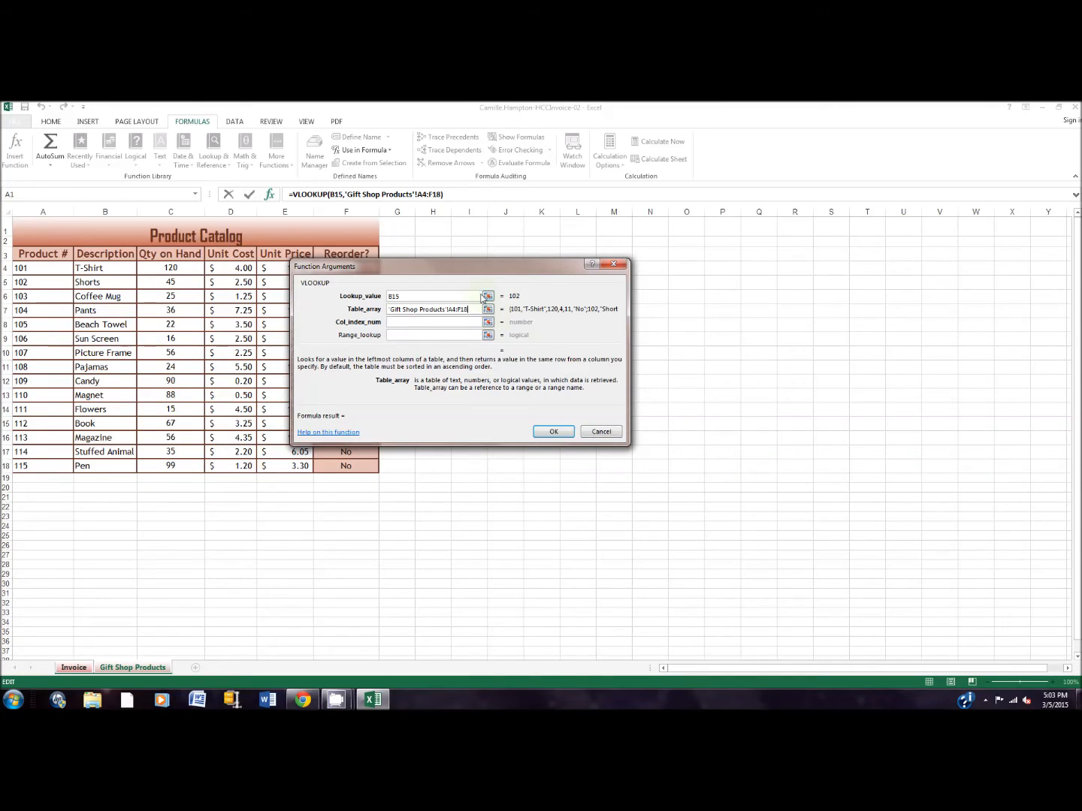
pyautogui.press('F4')
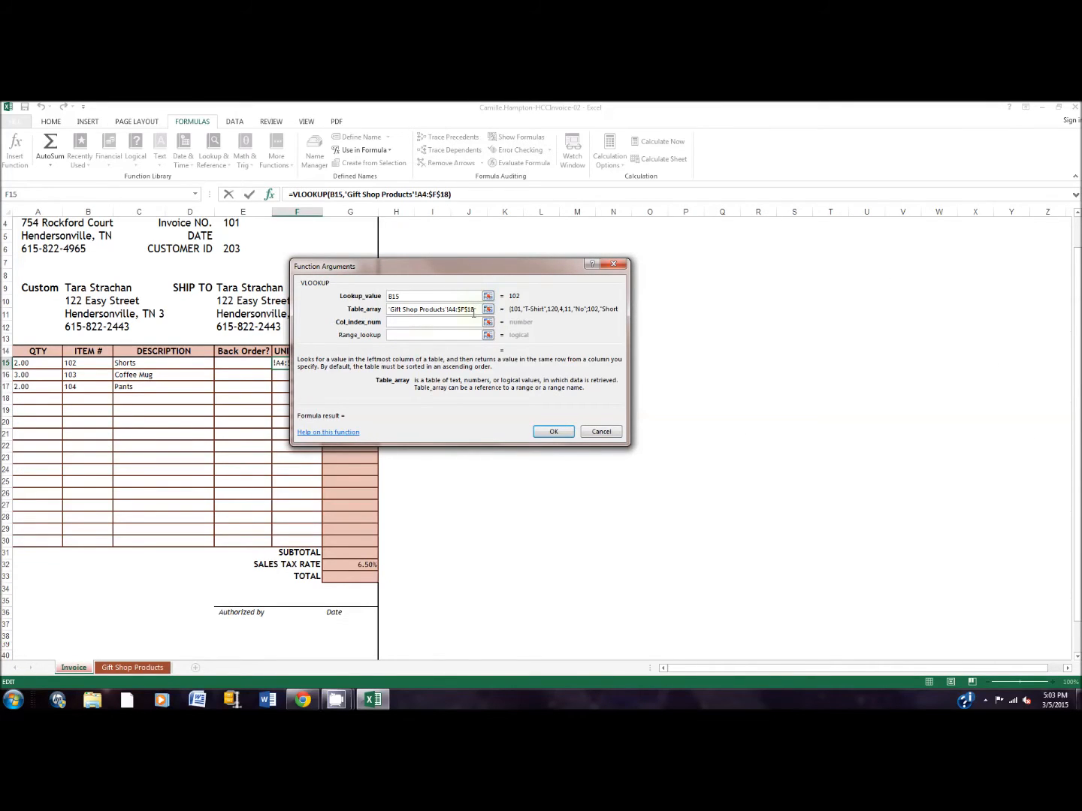
# Complete the unit price lookup with column index 5 and fill the formula down to F17.
pyautogui.click(412, 325)
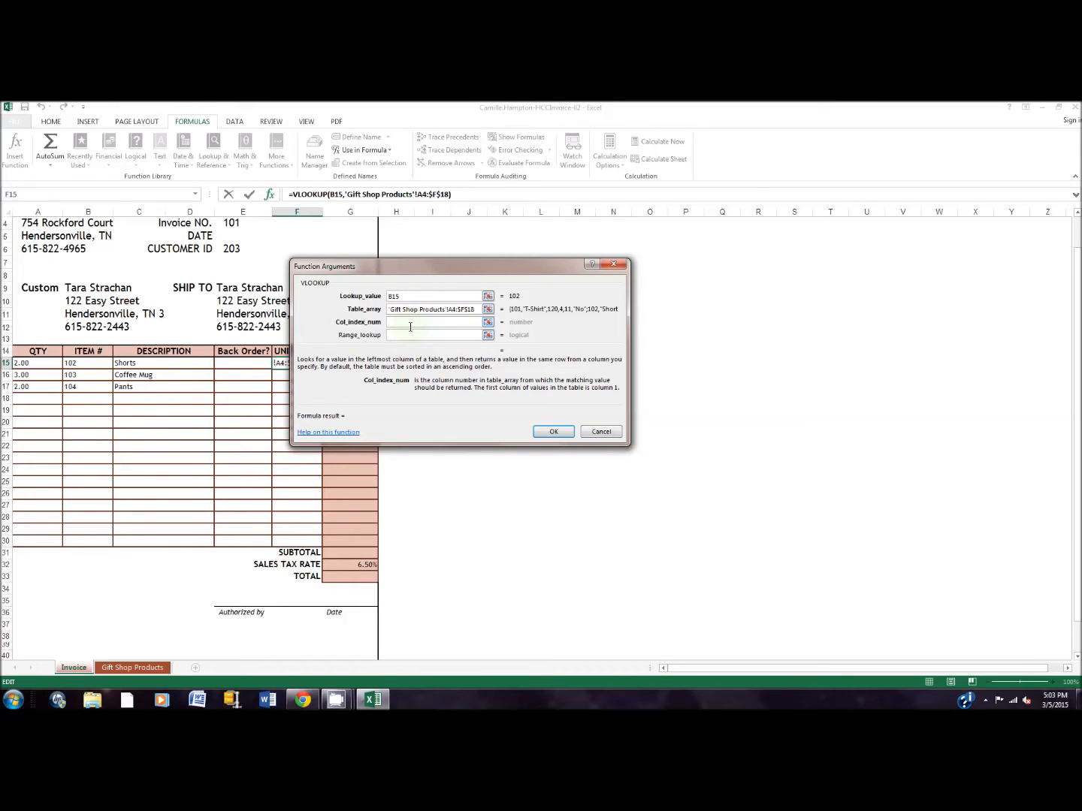
pyautogui.write('5')
pyautogui.click(552, 432)
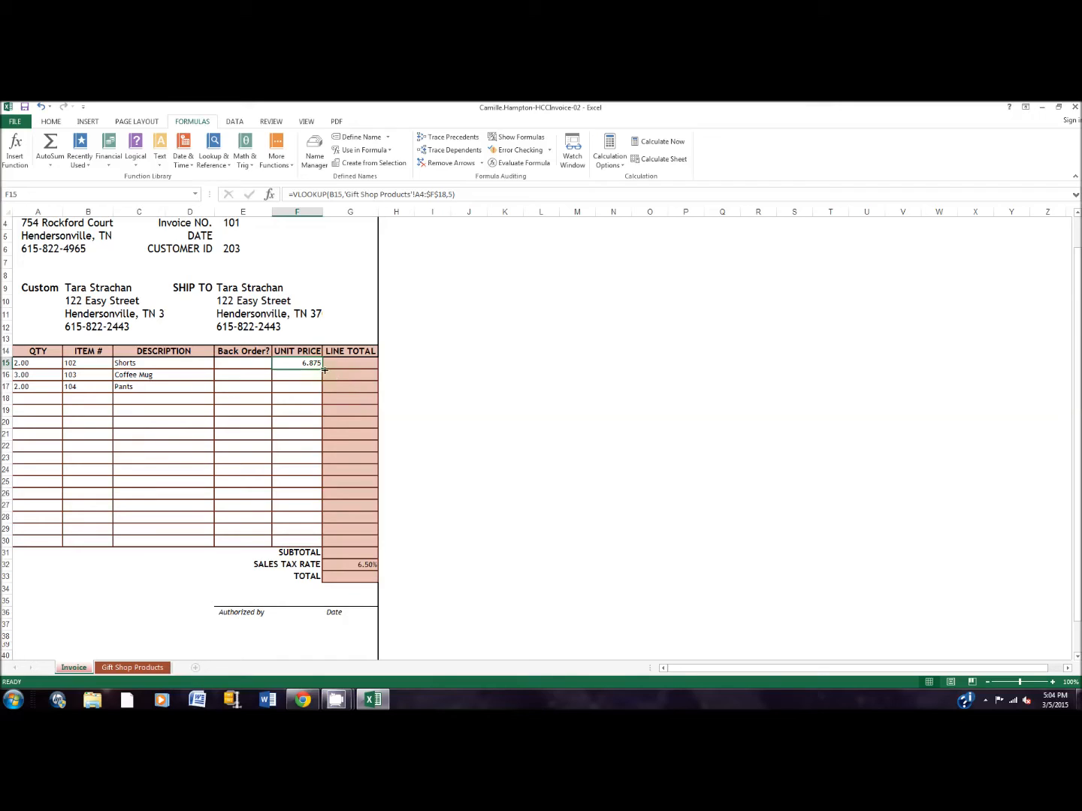
pyautogui.moveTo(321, 368); pyautogui.dragTo(323, 392)
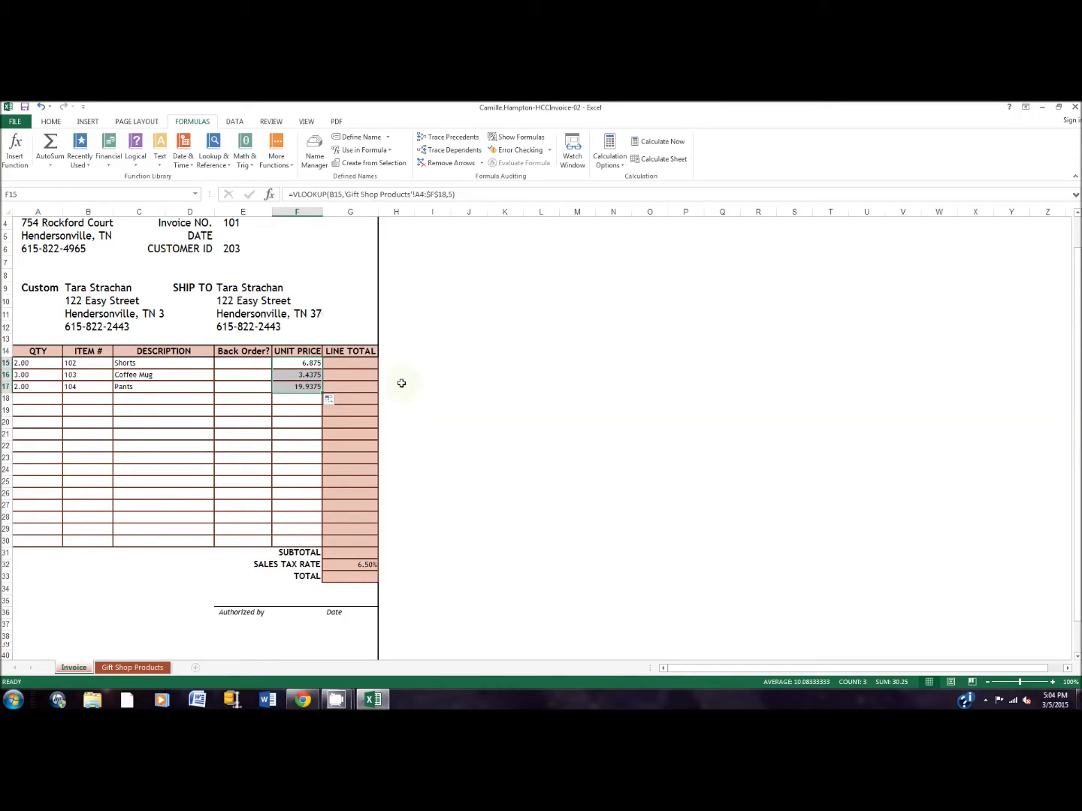
# Insert an IF function in the invoice's first Back Order cell, E15.
pyautogui.click(134, 667)
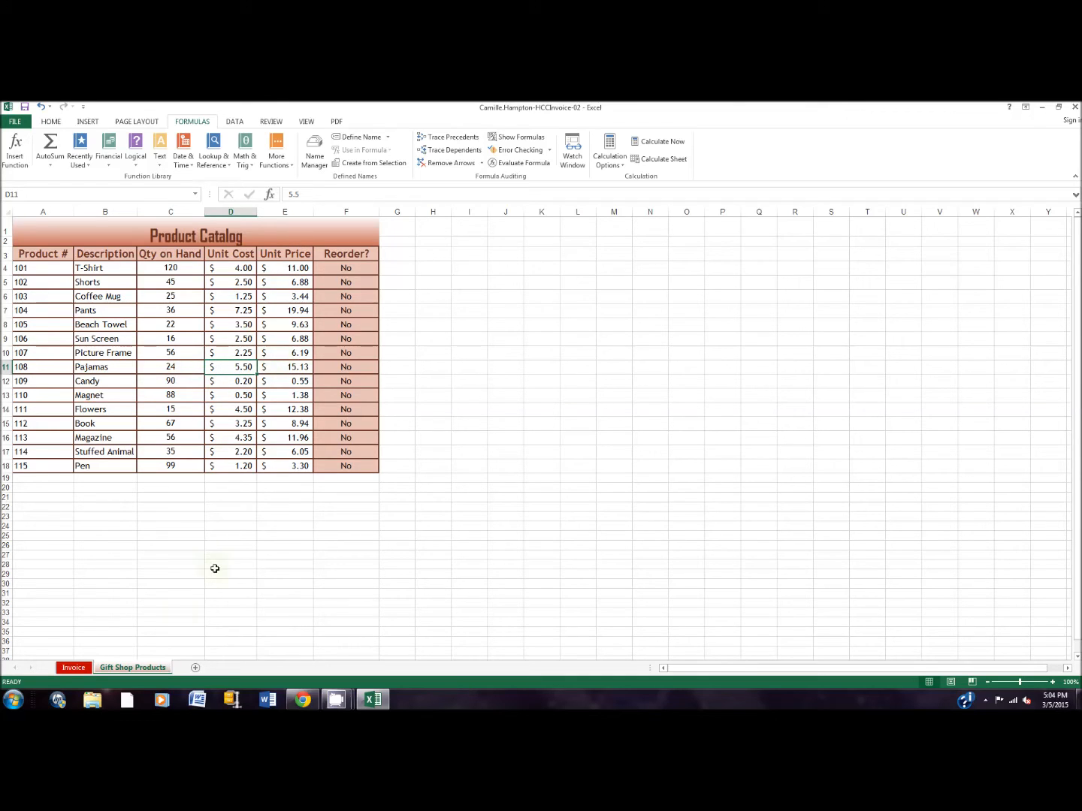
pyautogui.click(75, 668)
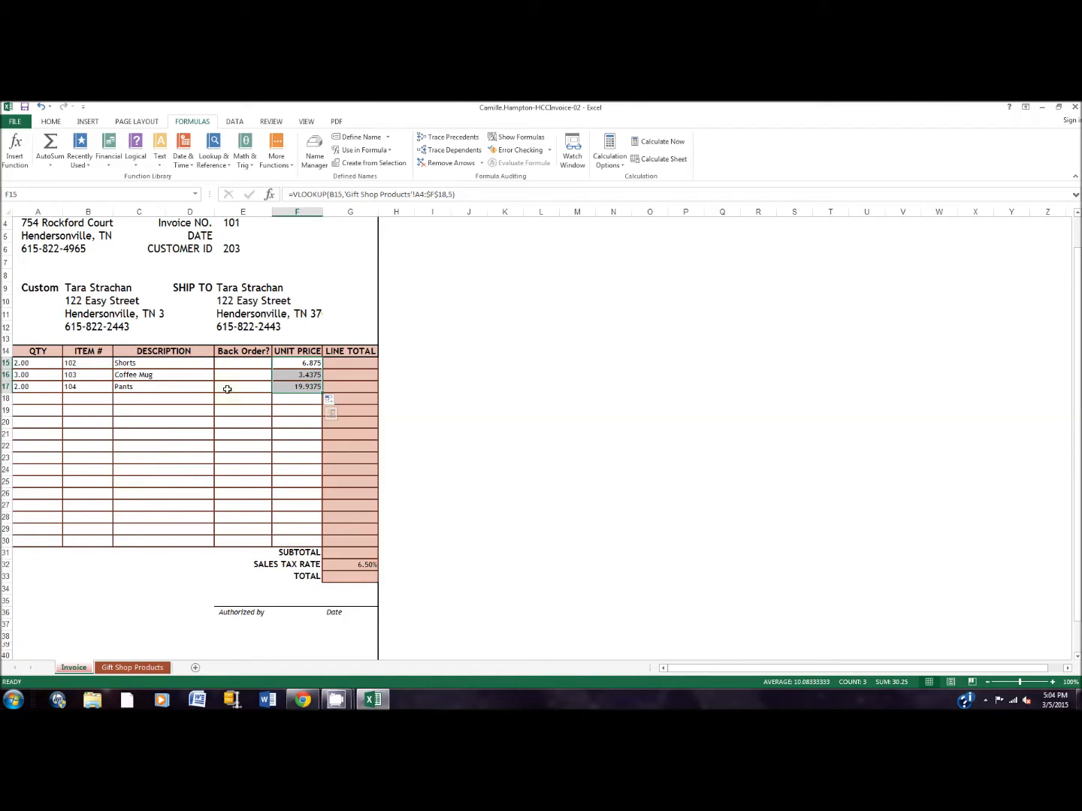
pyautogui.click(257, 366)
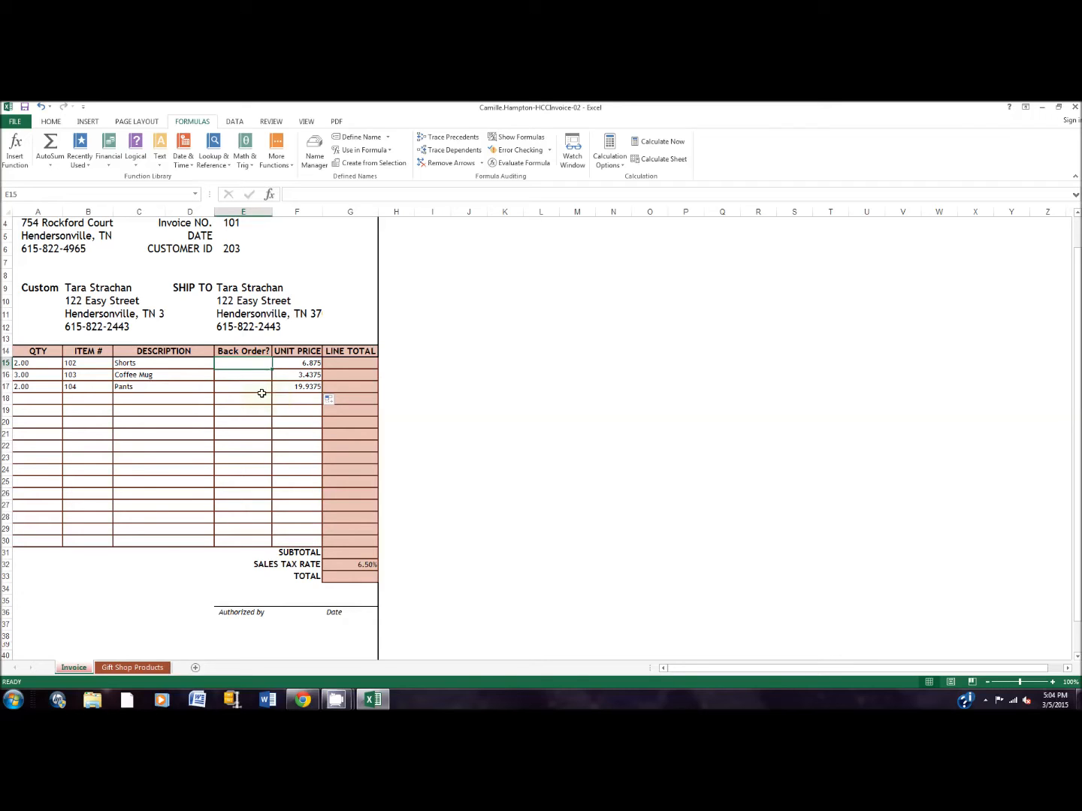
pyautogui.click(16, 154)
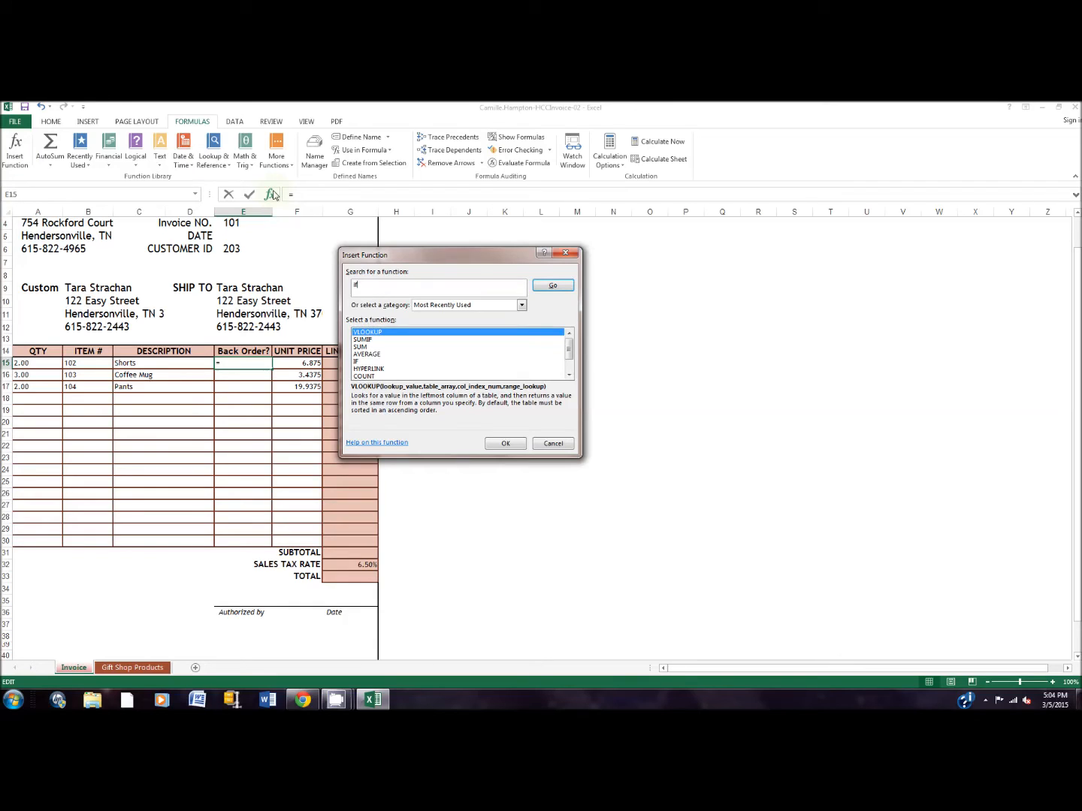
pyautogui.click(554, 286)
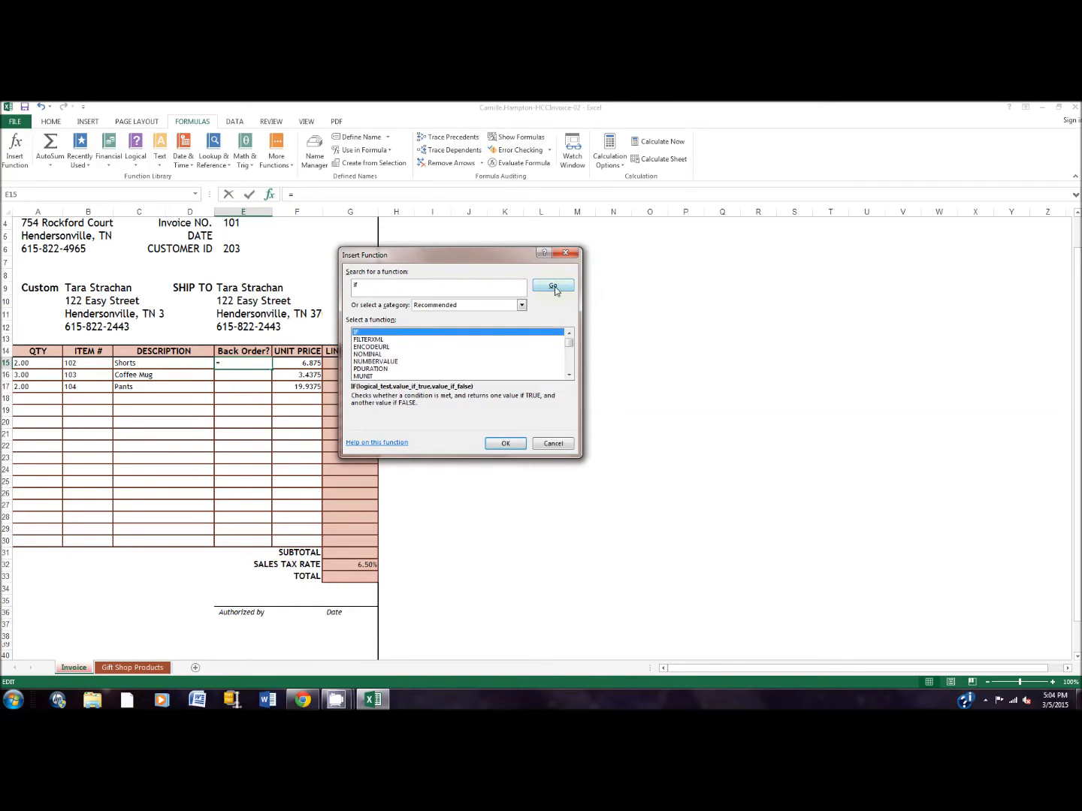
pyautogui.click(507, 444)
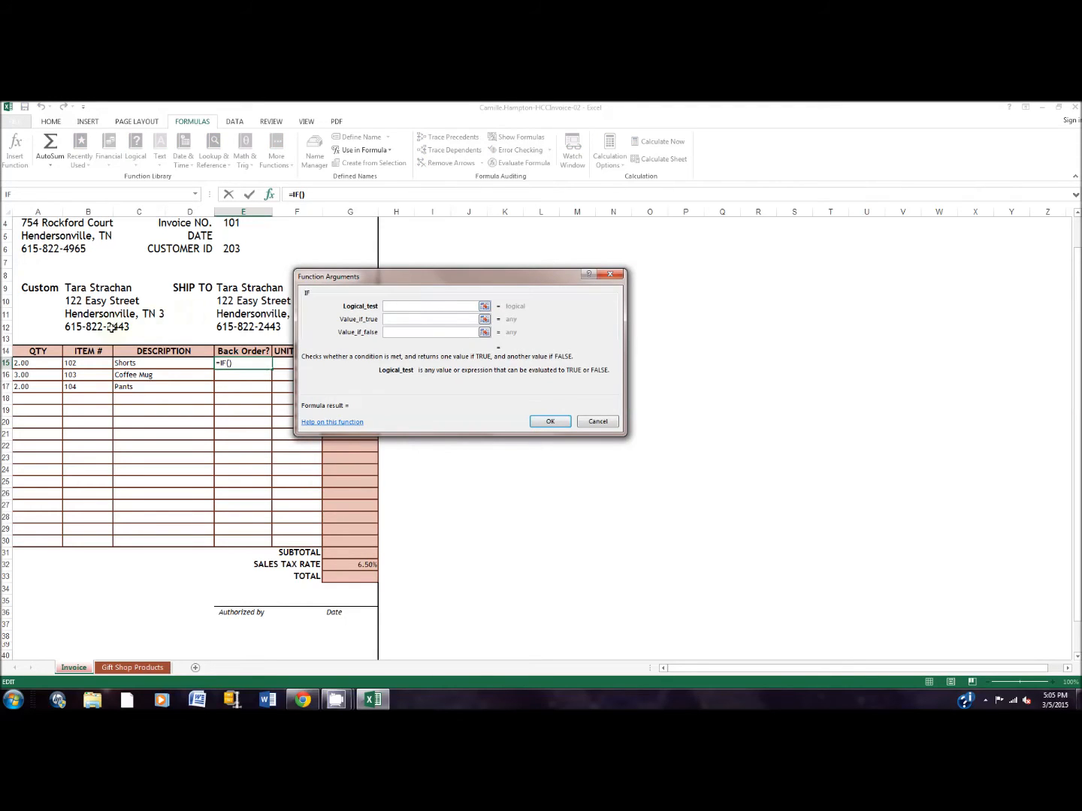
# Set the IF logical test to A15<='Gift Shop Products'!C5, comparing the ordered quantity with the quantity on hand.
pyautogui.click(43, 363)
pyautogui.write('<=')
pyautogui.click(157, 668)
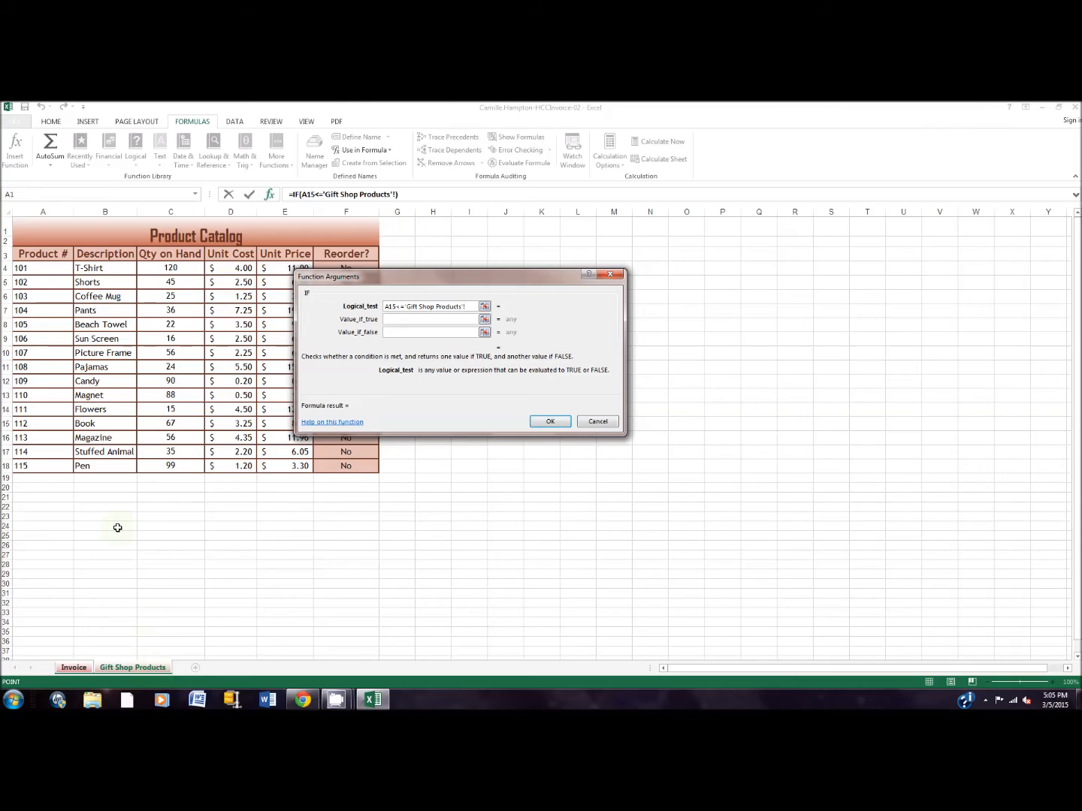
pyautogui.click(171, 282)
# Complete the back-order IF formula with "No" as the true value and "Yes" as the false value.
pyautogui.click(411, 319)
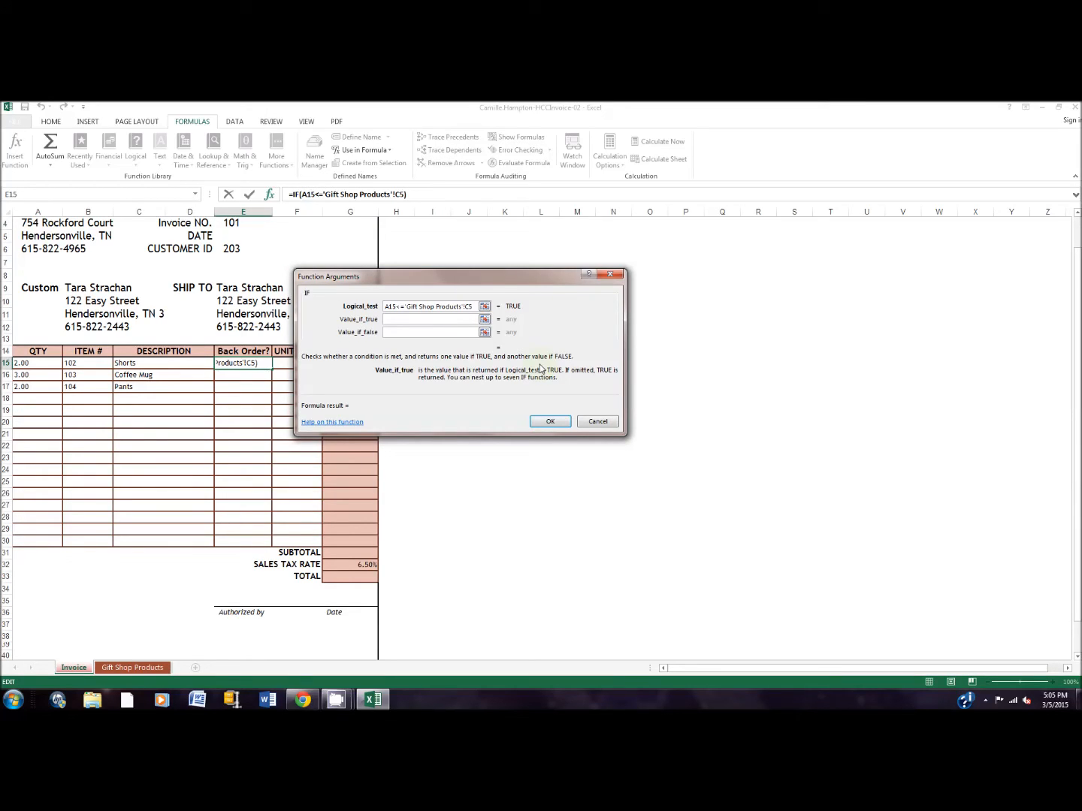
pyautogui.write('No')
pyautogui.press('Tab')
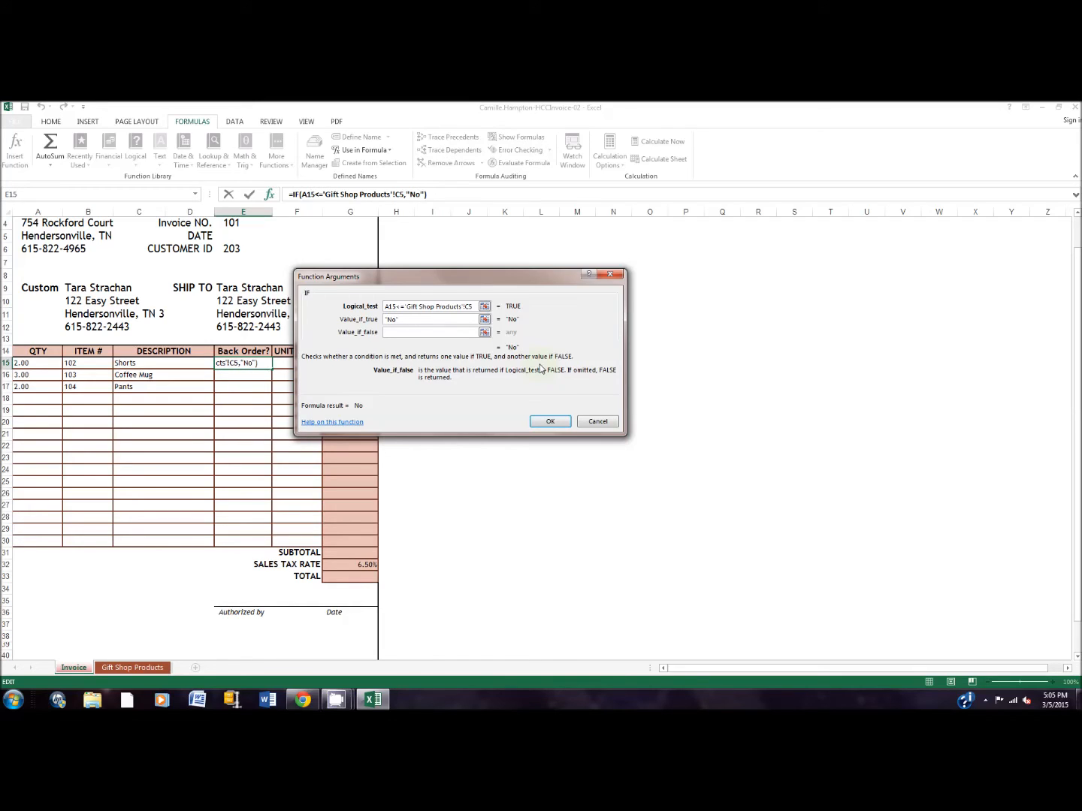
pyautogui.write('Yes')
pyautogui.click(556, 423)
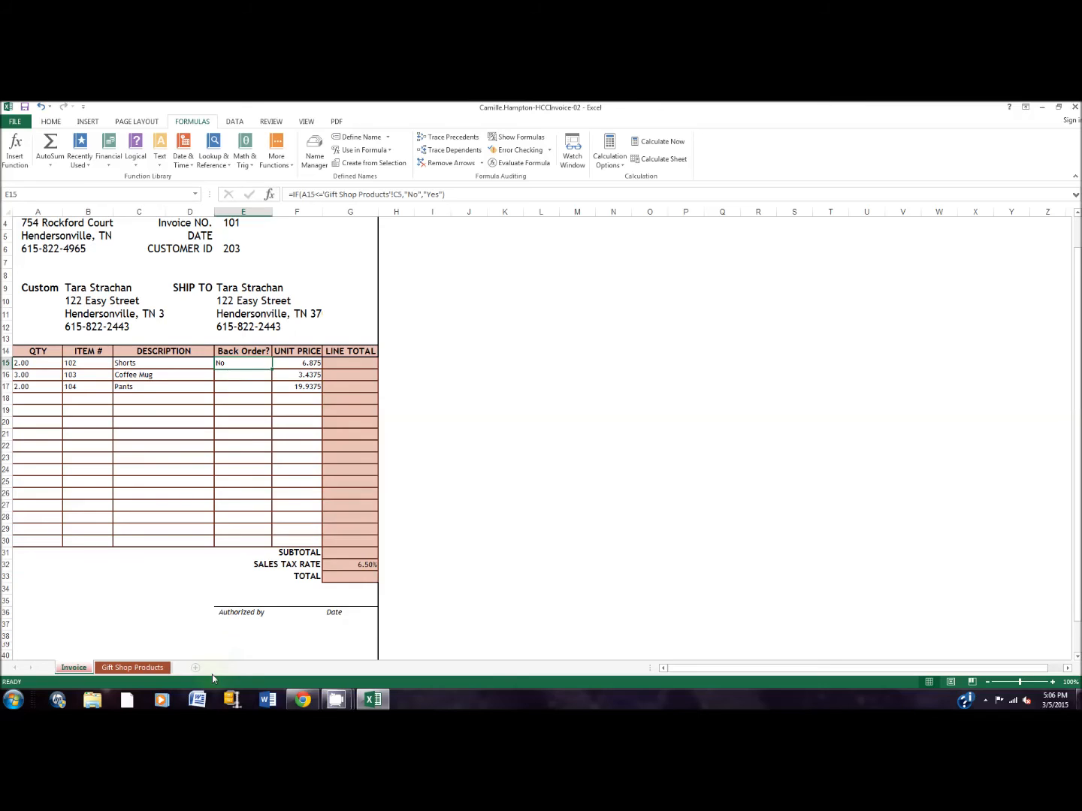
# Check the product catalog, return to the invoice, and fill the back-order formula from E15 down to E17.
pyautogui.click(134, 668)
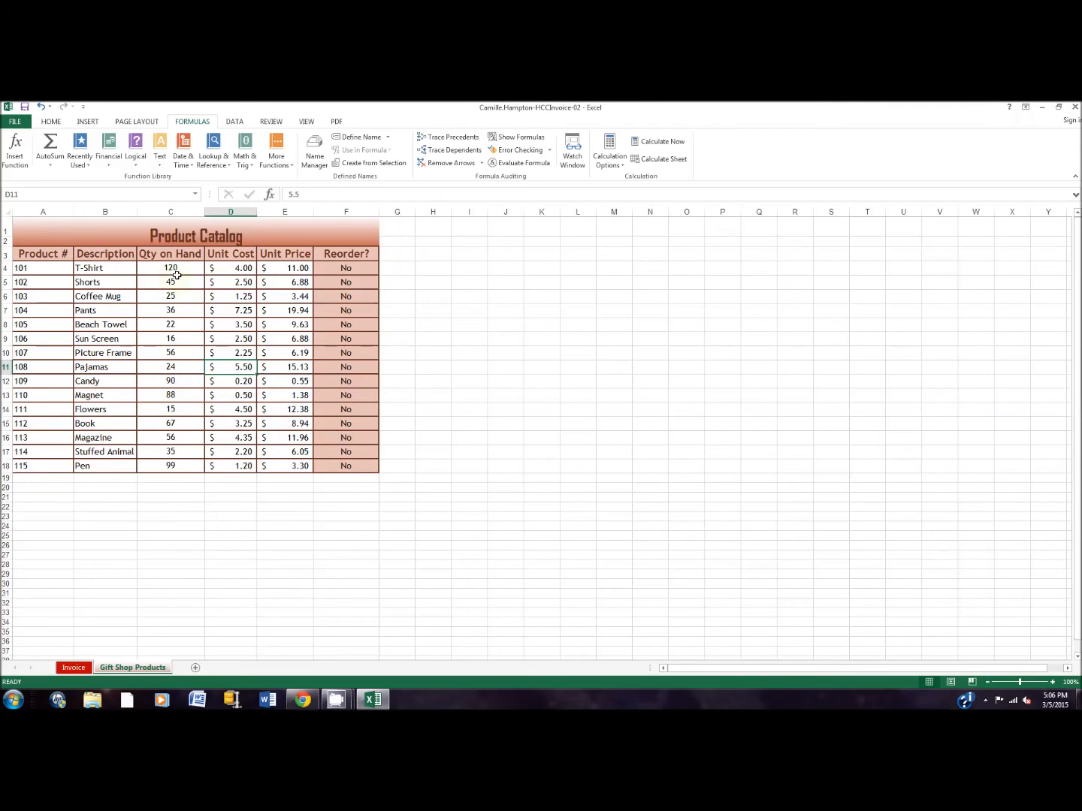
pyautogui.click(75, 668)
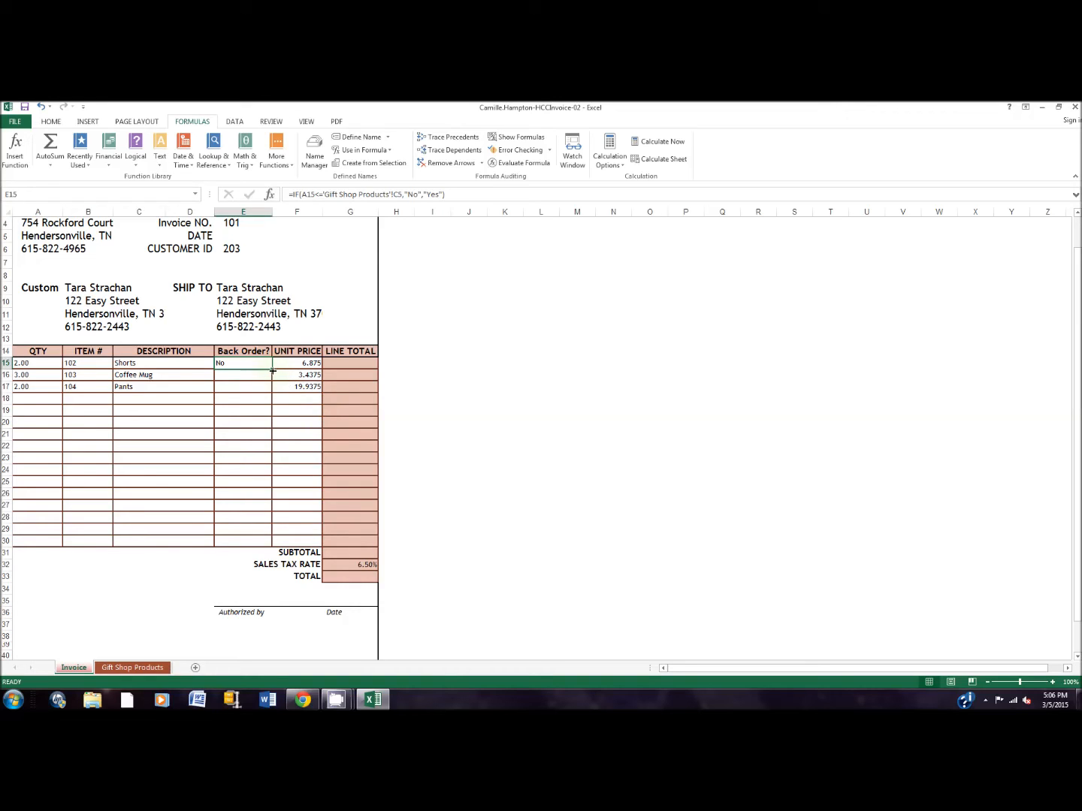
pyautogui.moveTo(272, 369); pyautogui.dragTo(272, 392)
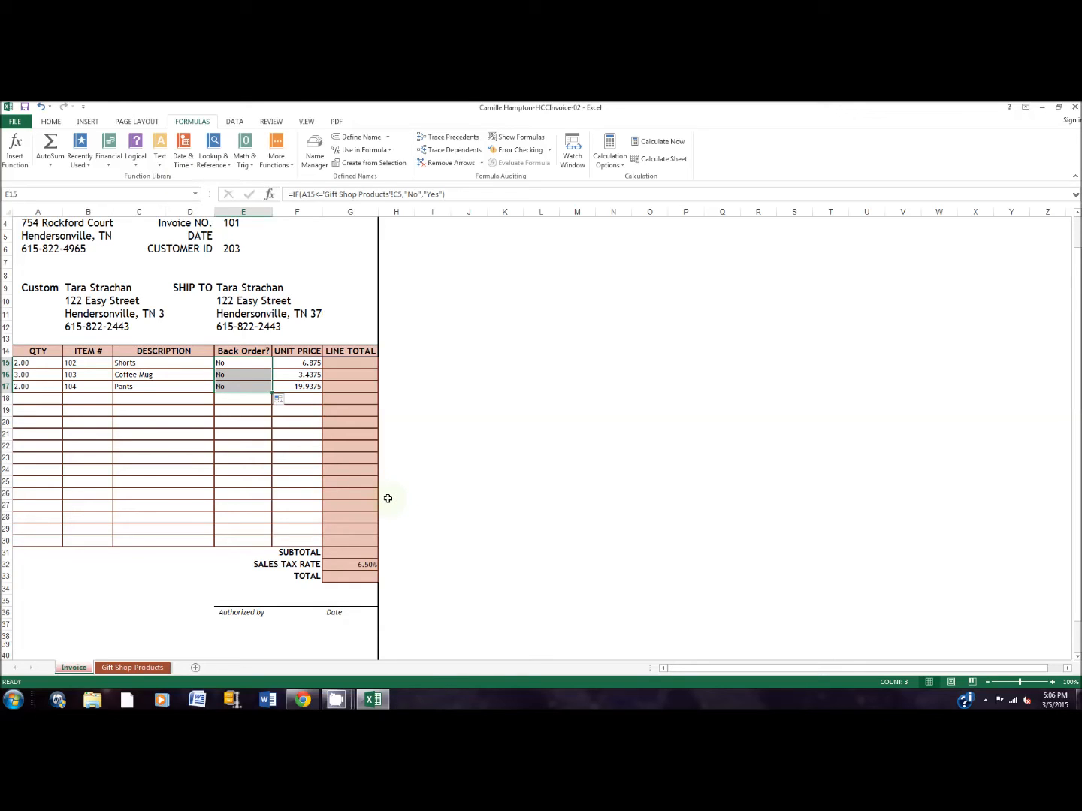
# Enter =A15*F15 as the first Line Total in G15 and fill the formula down to G17.
pyautogui.click(335, 363)
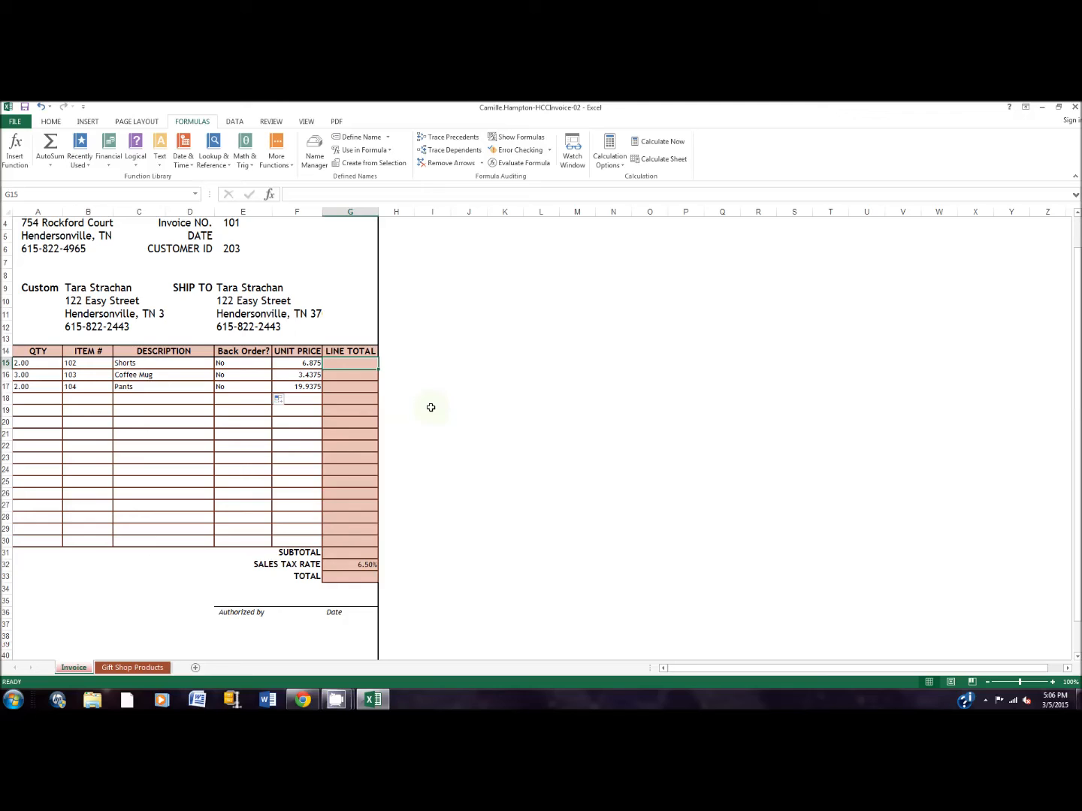
pyautogui.write('=')
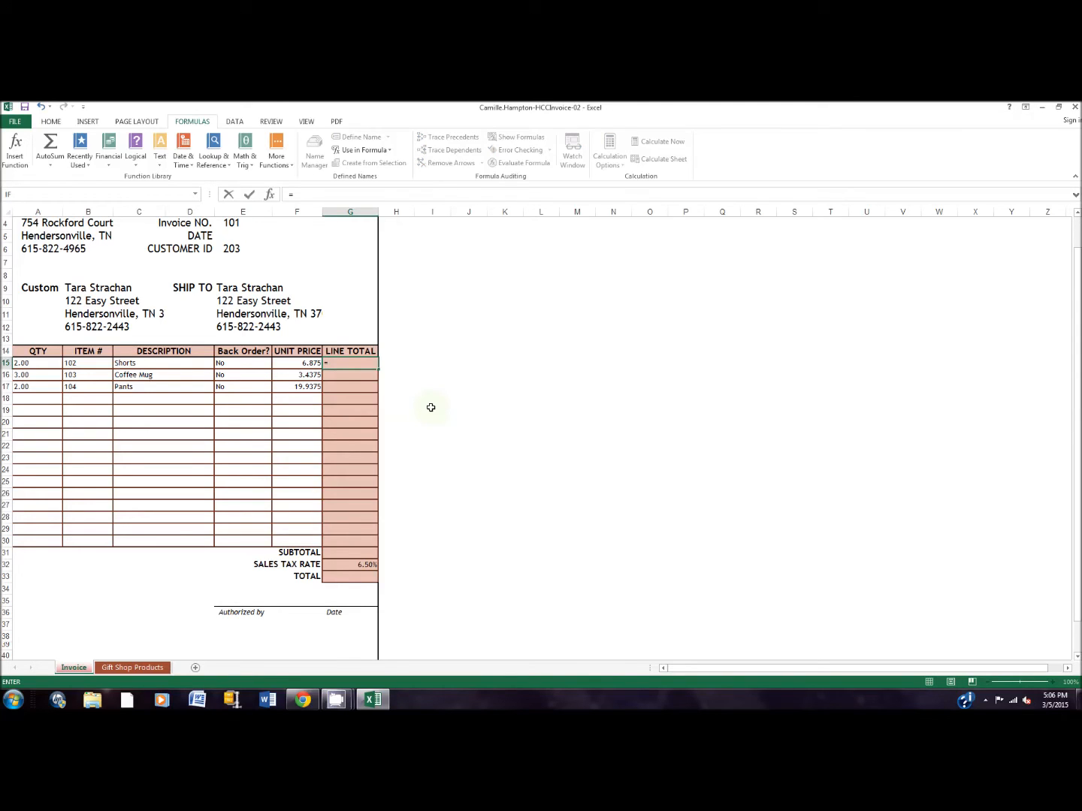
pyautogui.click(36, 365)
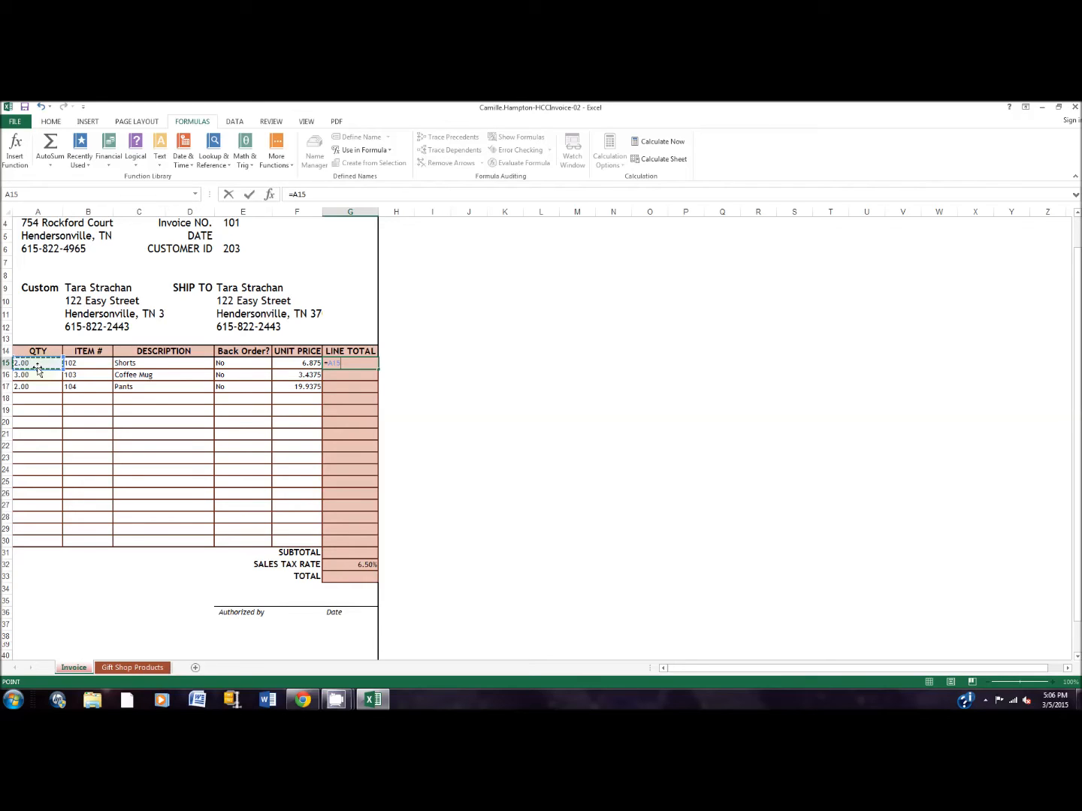
pyautogui.write('*')
pyautogui.click(316, 365)
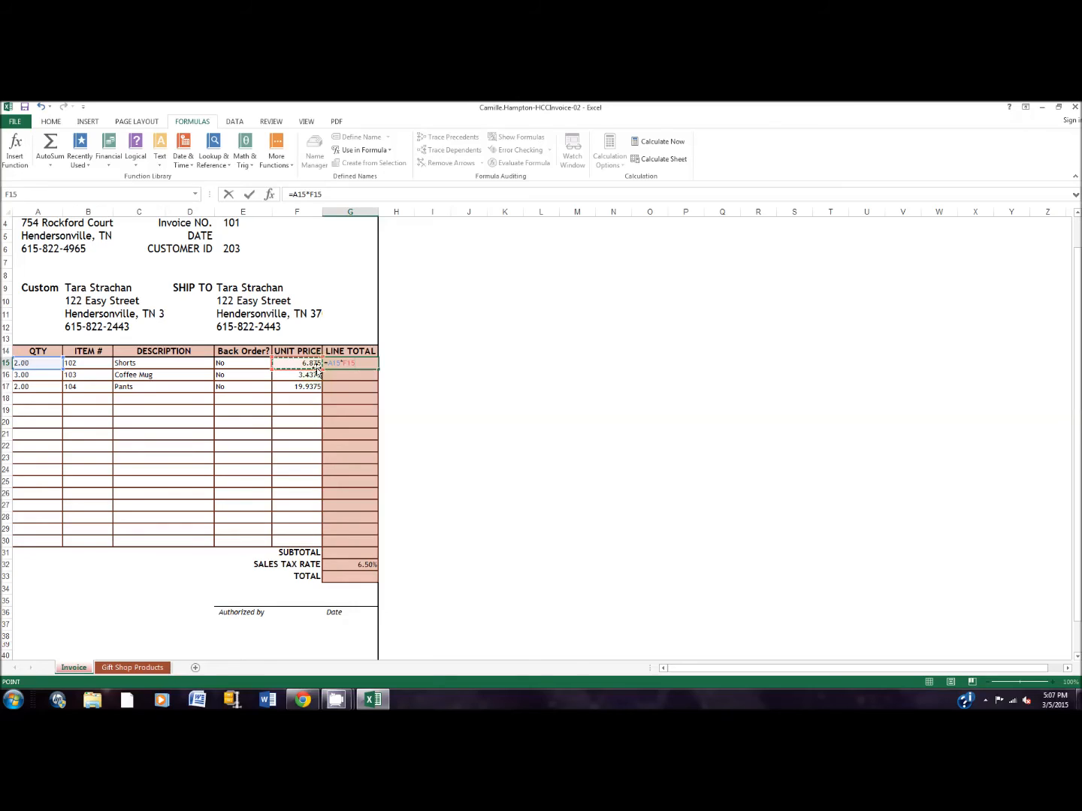
pyautogui.press('Return')
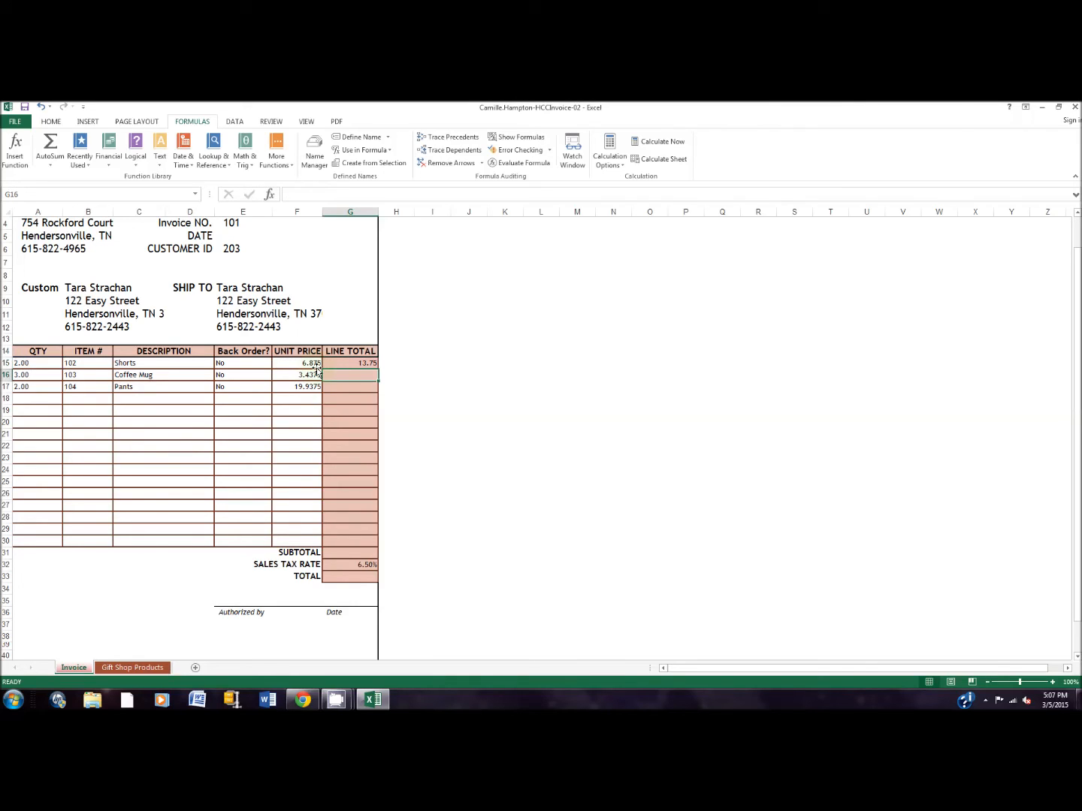
pyautogui.click(367, 362)
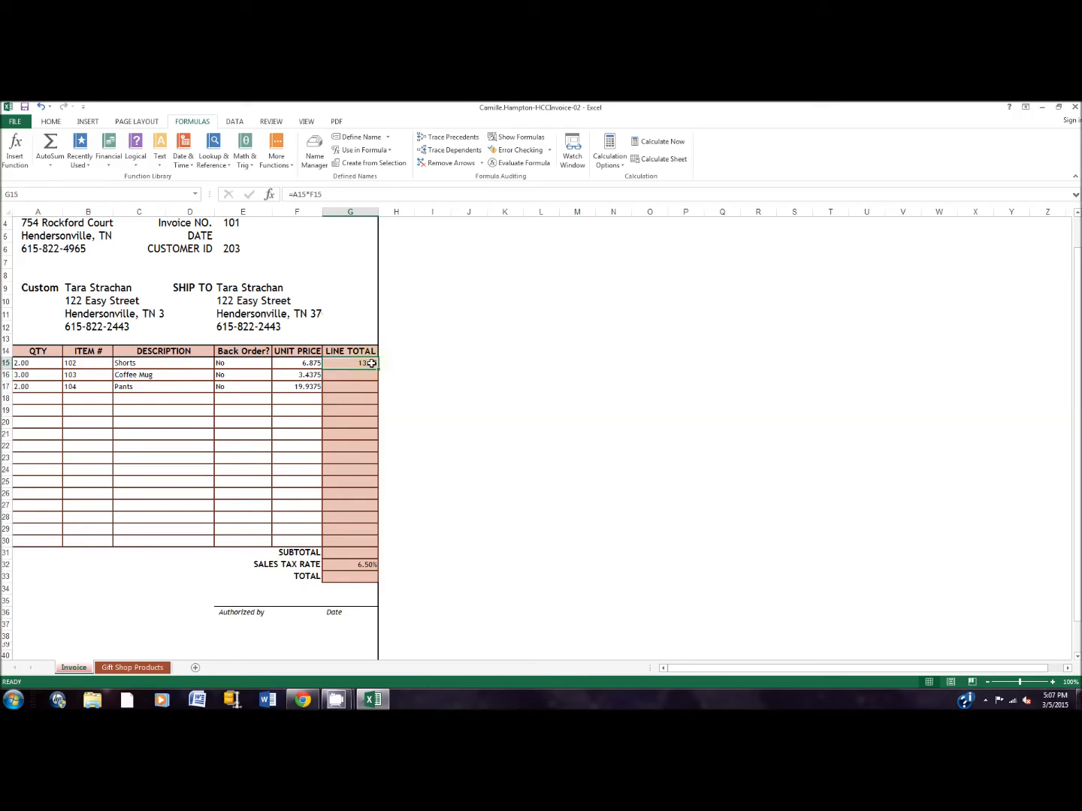
pyautogui.moveTo(378, 369); pyautogui.dragTo(382, 396)
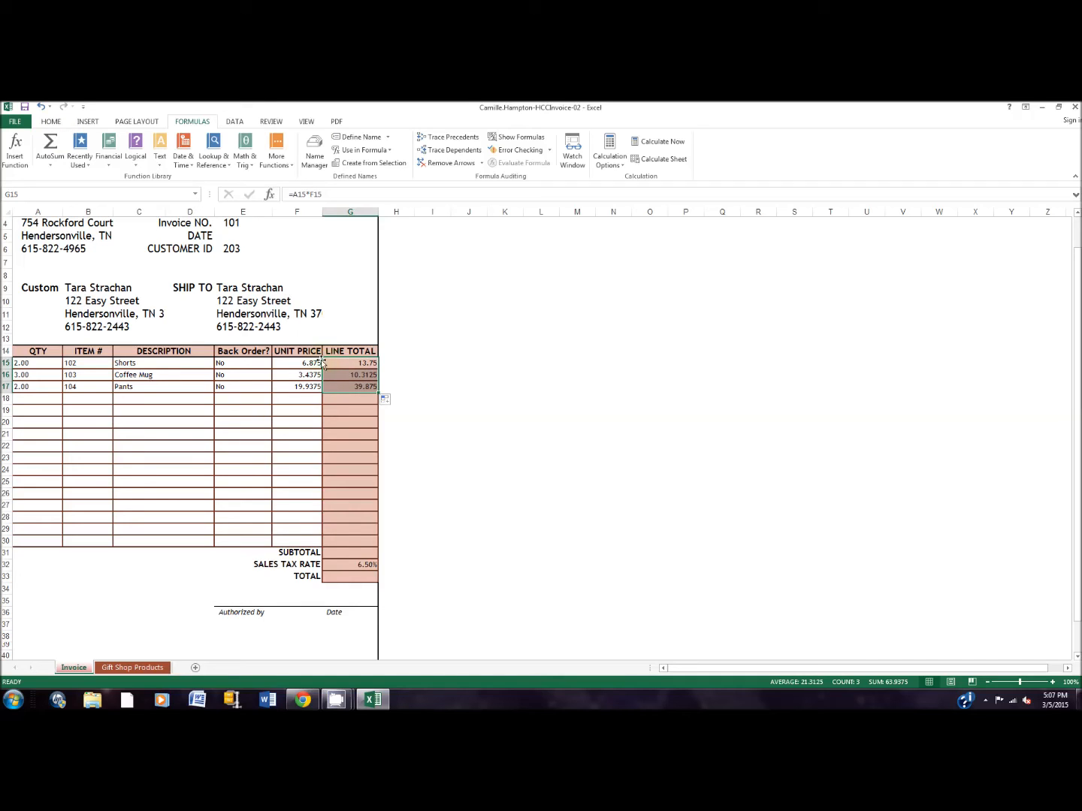
# Format the unit prices and line totals in F15:G17 with the Accounting number format.
pyautogui.click(297, 362)
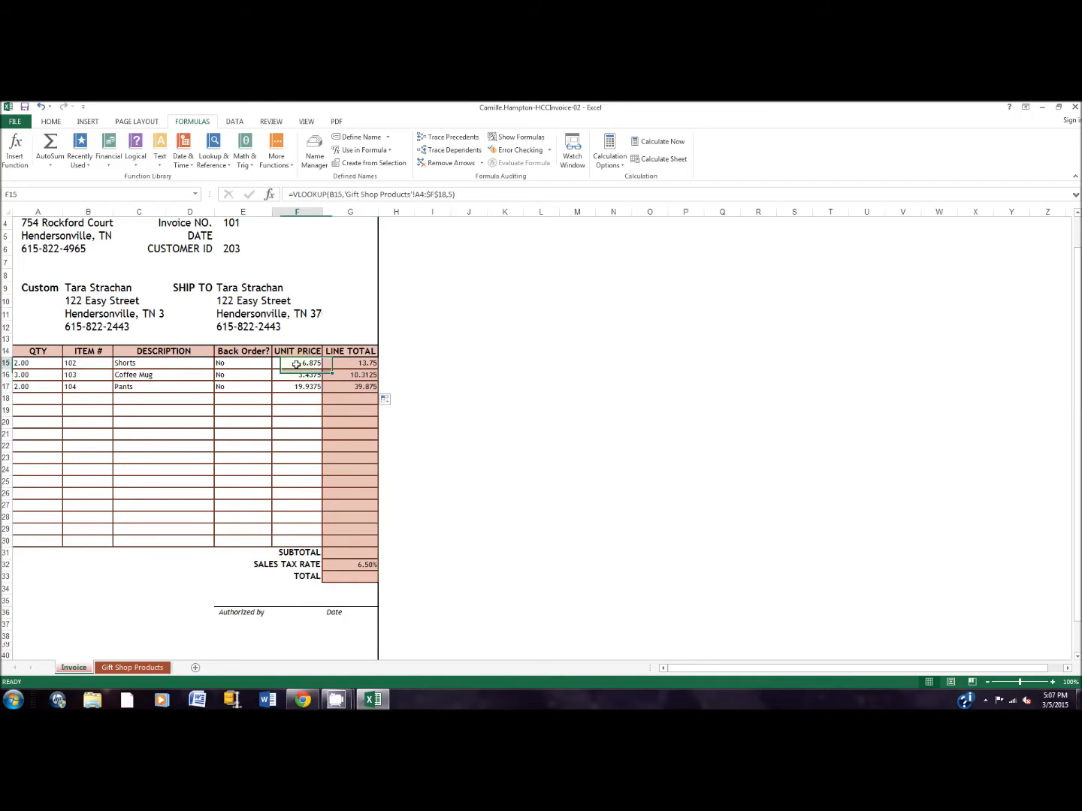
pyautogui.moveTo(296, 363); pyautogui.dragTo(343, 386)
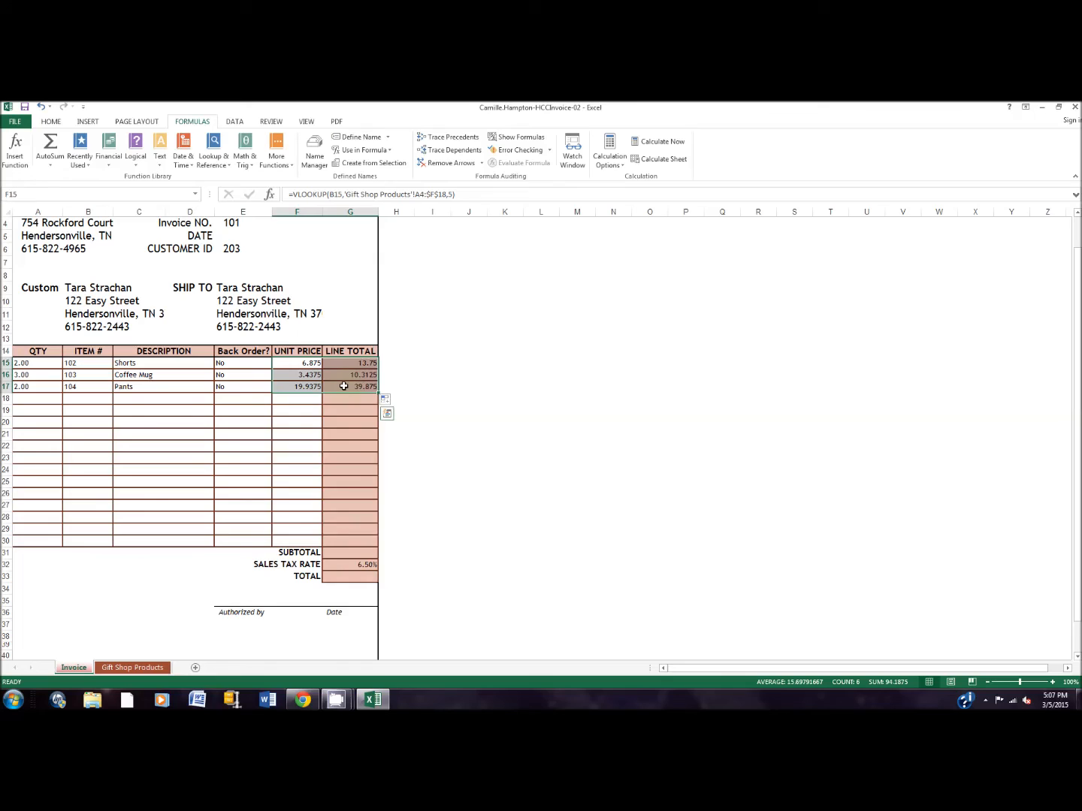
pyautogui.click(48, 122)
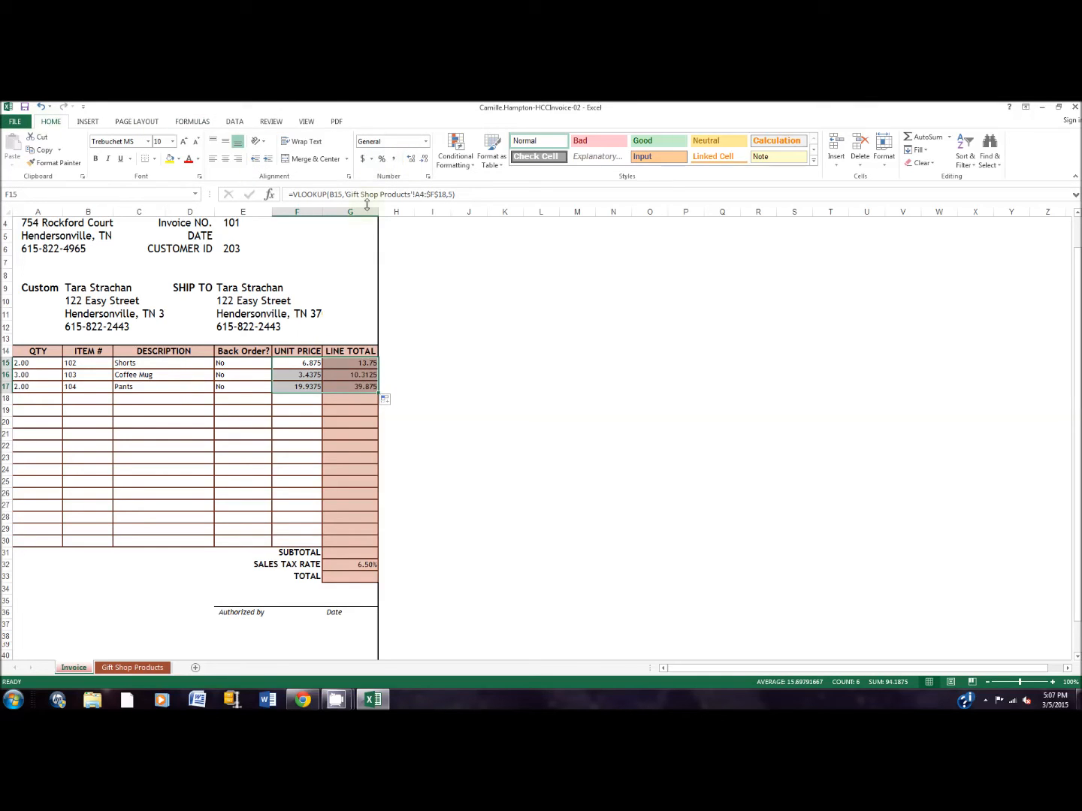
pyautogui.click(425, 141)
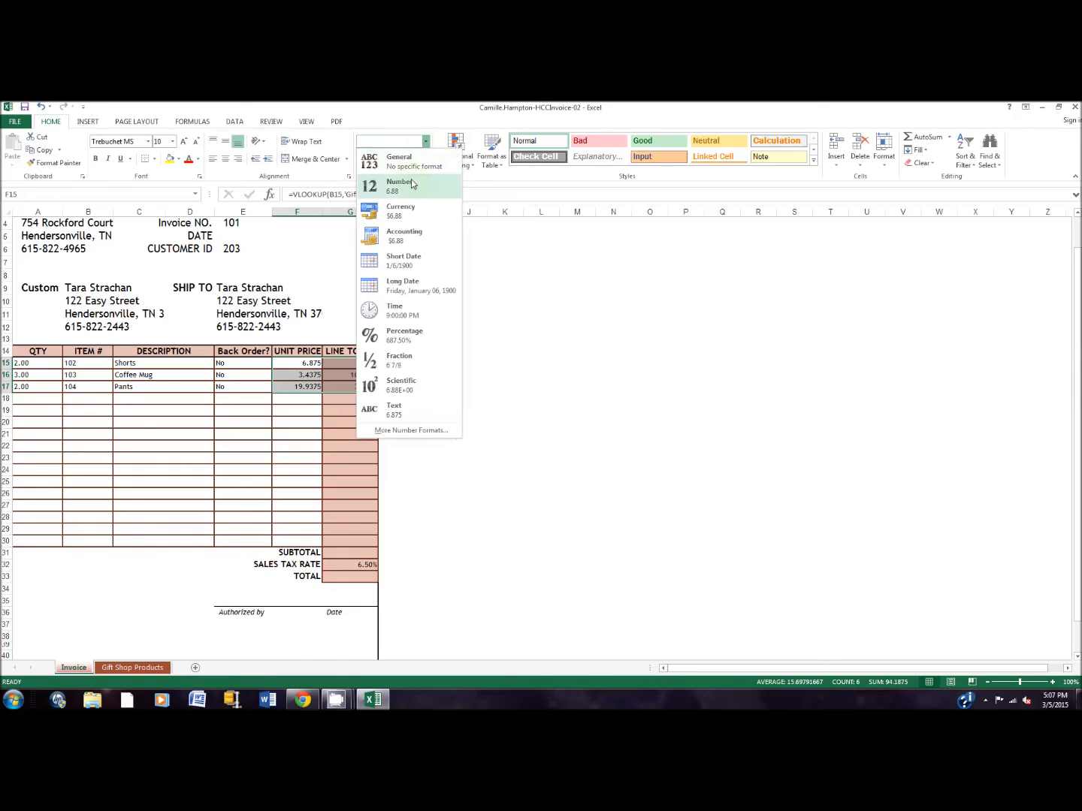
pyautogui.click(409, 235)
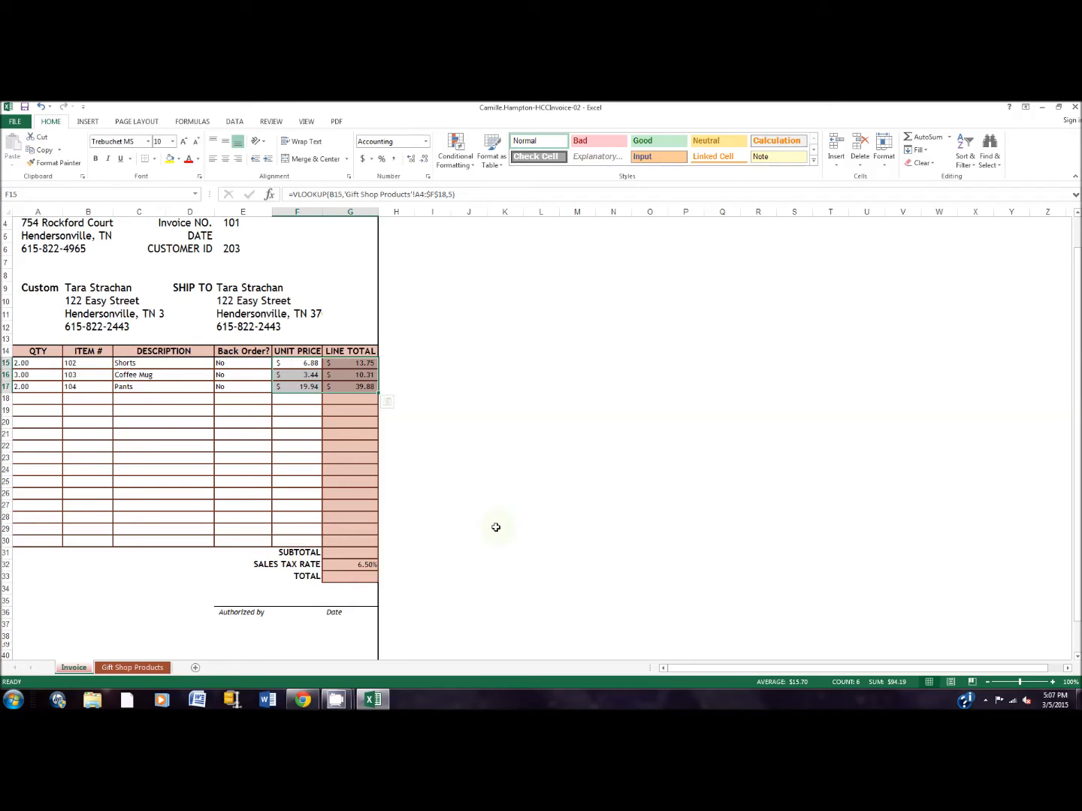
# Insert a SUMIF function in the Subtotal cell, G31.
pyautogui.click(328, 552)
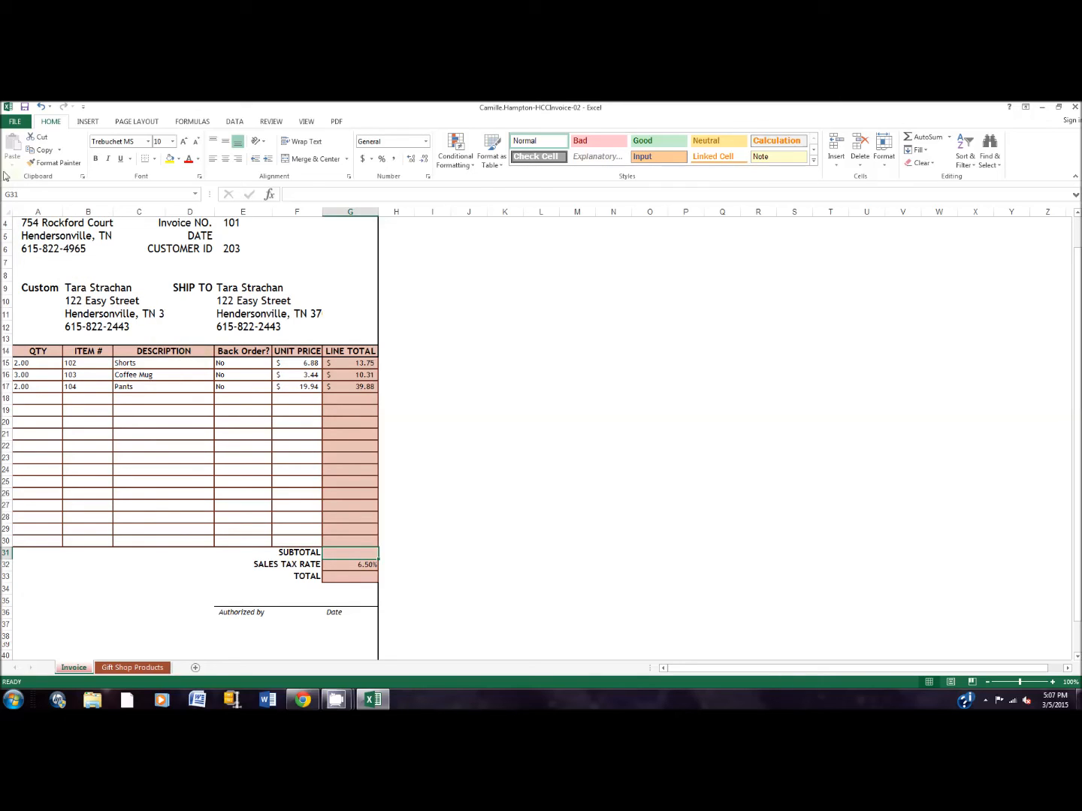
pyautogui.click(951, 138)
pyautogui.click(950, 137)
pyautogui.click(88, 122)
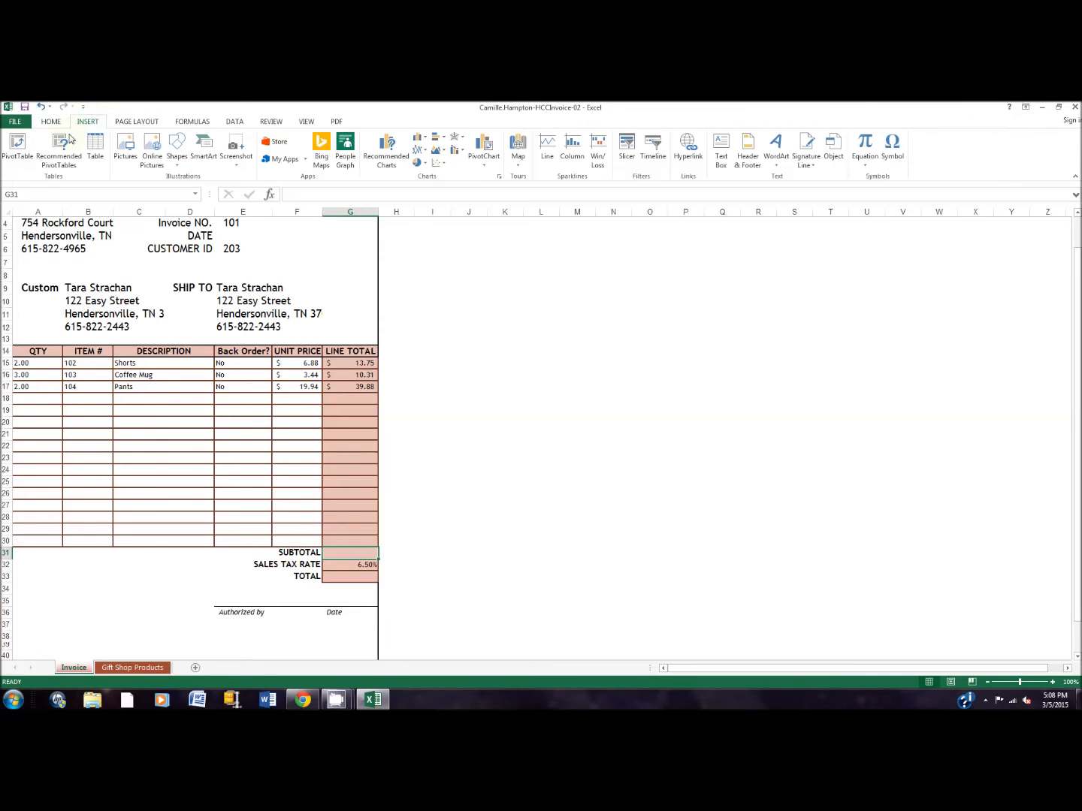
pyautogui.click(192, 122)
pyautogui.click(11, 154)
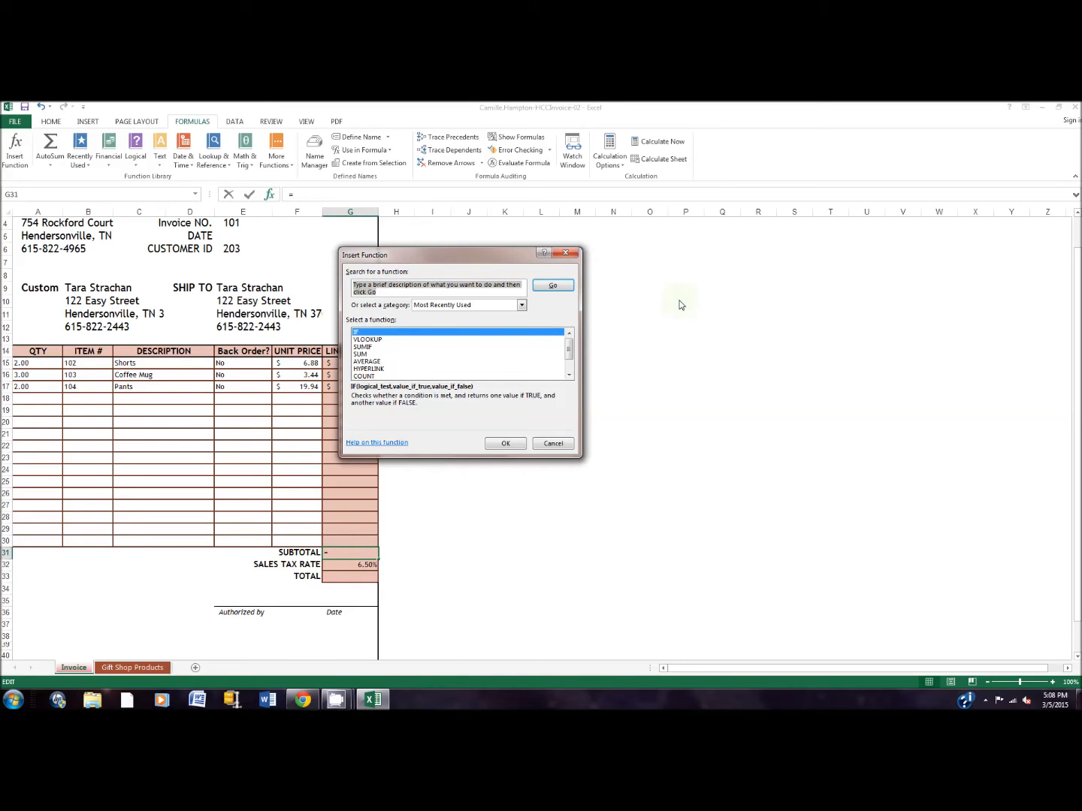
pyautogui.write('w')
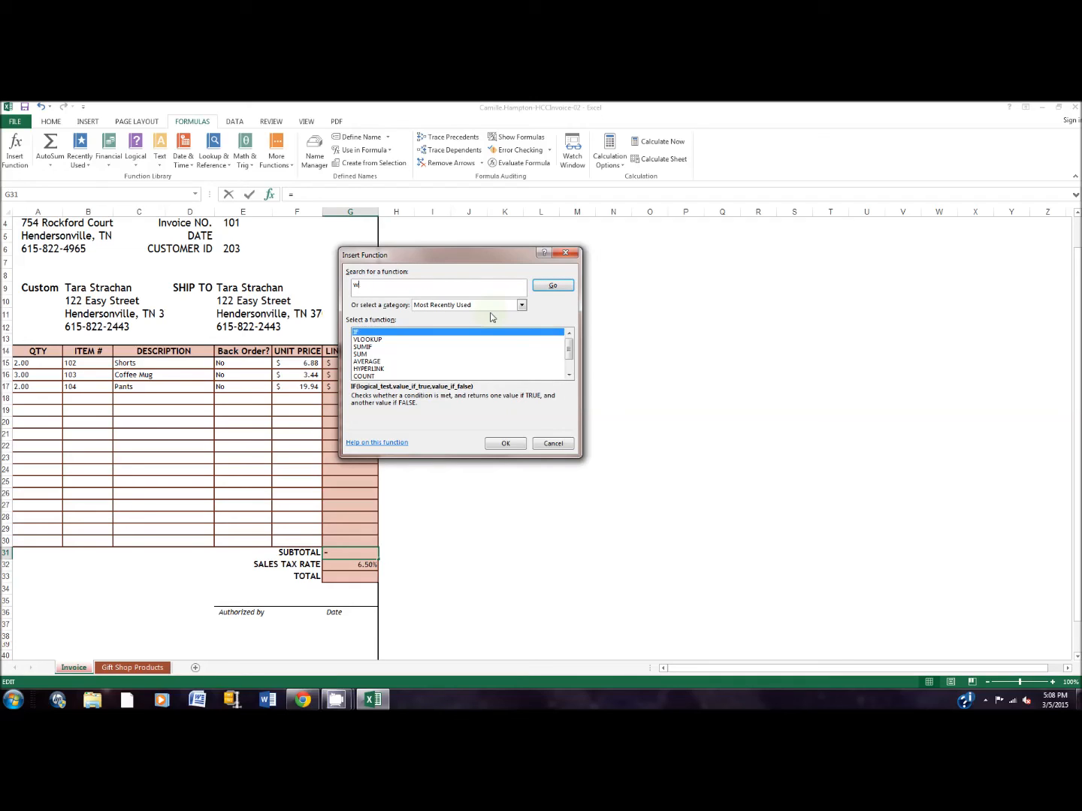
pyautogui.press('Return')
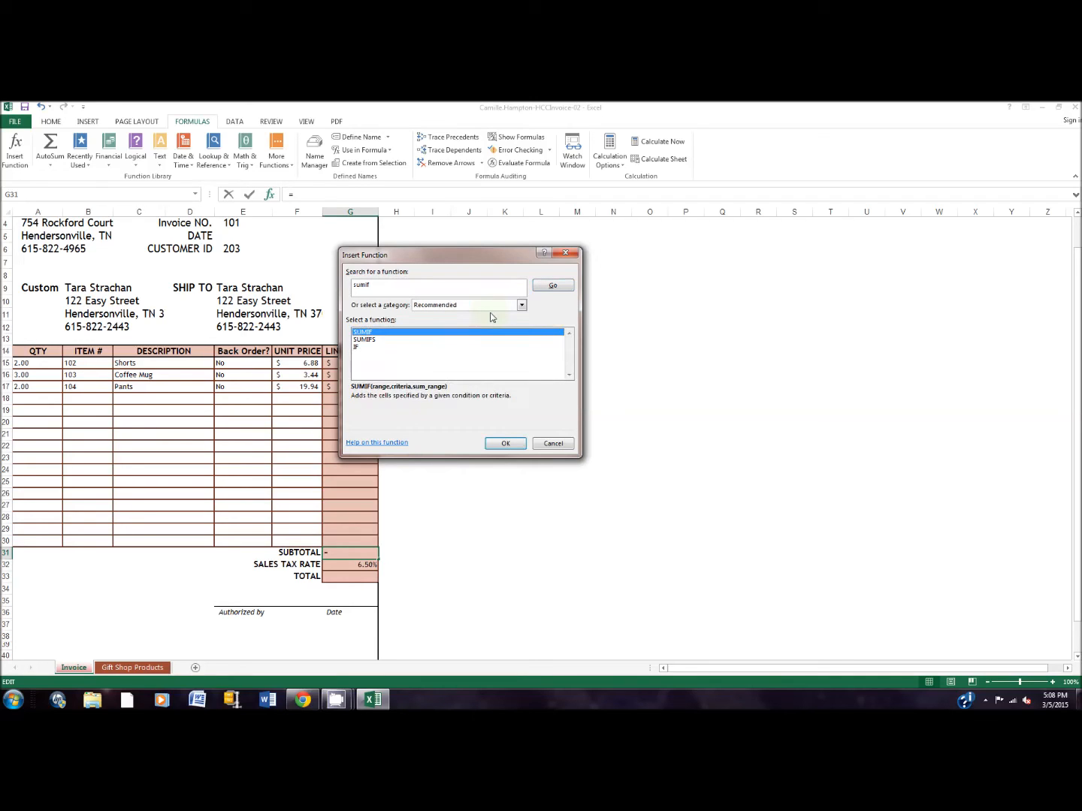
pyautogui.click(505, 443)
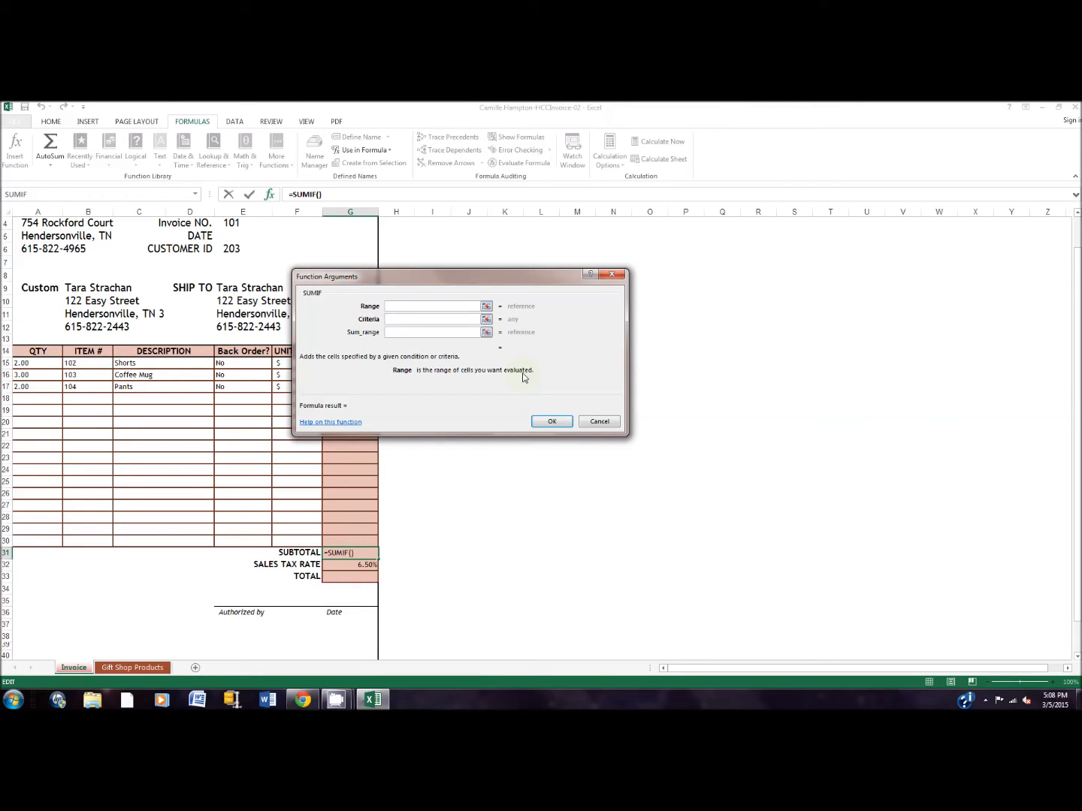
# Set the subtotal SUMIF's range to E15:E17 and its criteria to "No".
pyautogui.write('e15:1')
pyautogui.press('BackSpace')
pyautogui.write('e17')
pyautogui.click(410, 321)
pyautogui.write('"No"')
# Set the sum range to G15:G17 and complete the subtotal formula.
pyautogui.press('Tab')
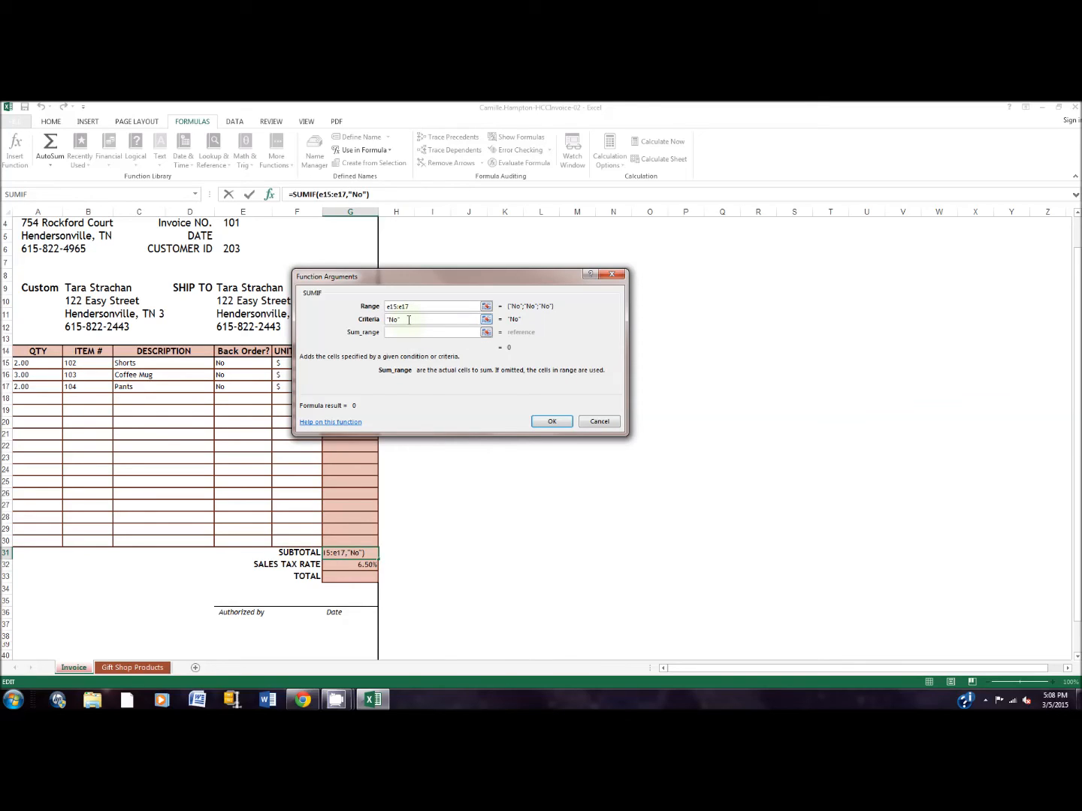
pyautogui.write('g')
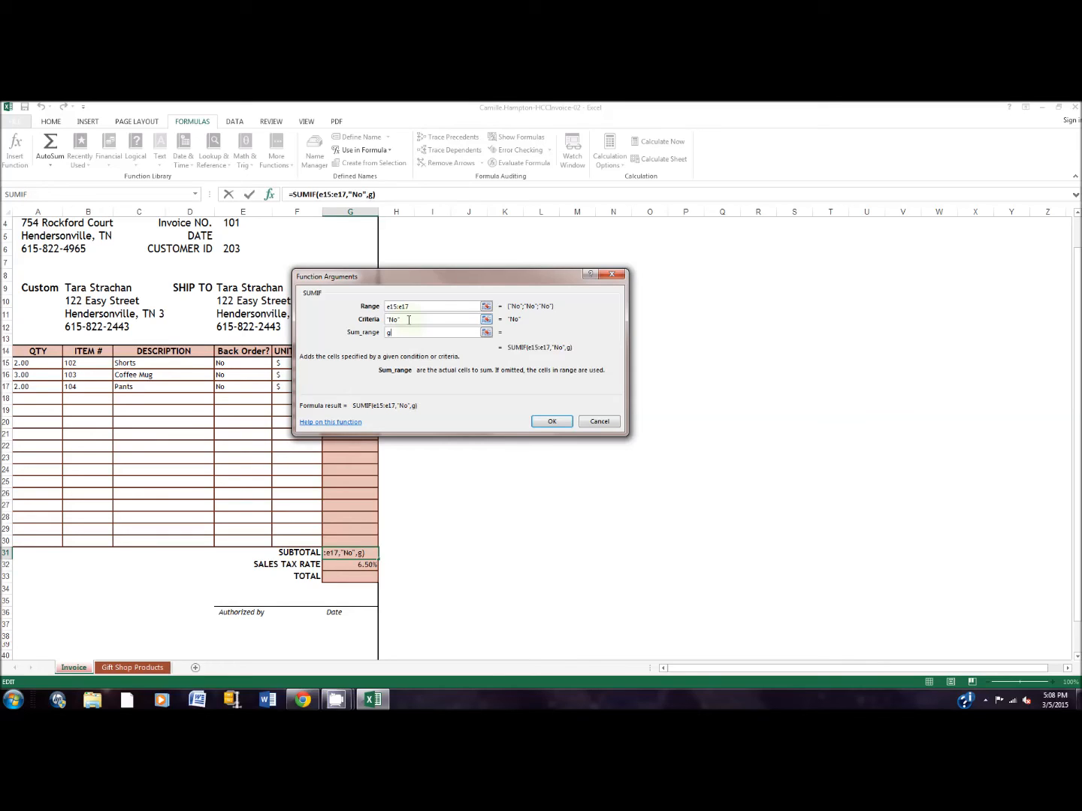
pyautogui.write('15:g17')
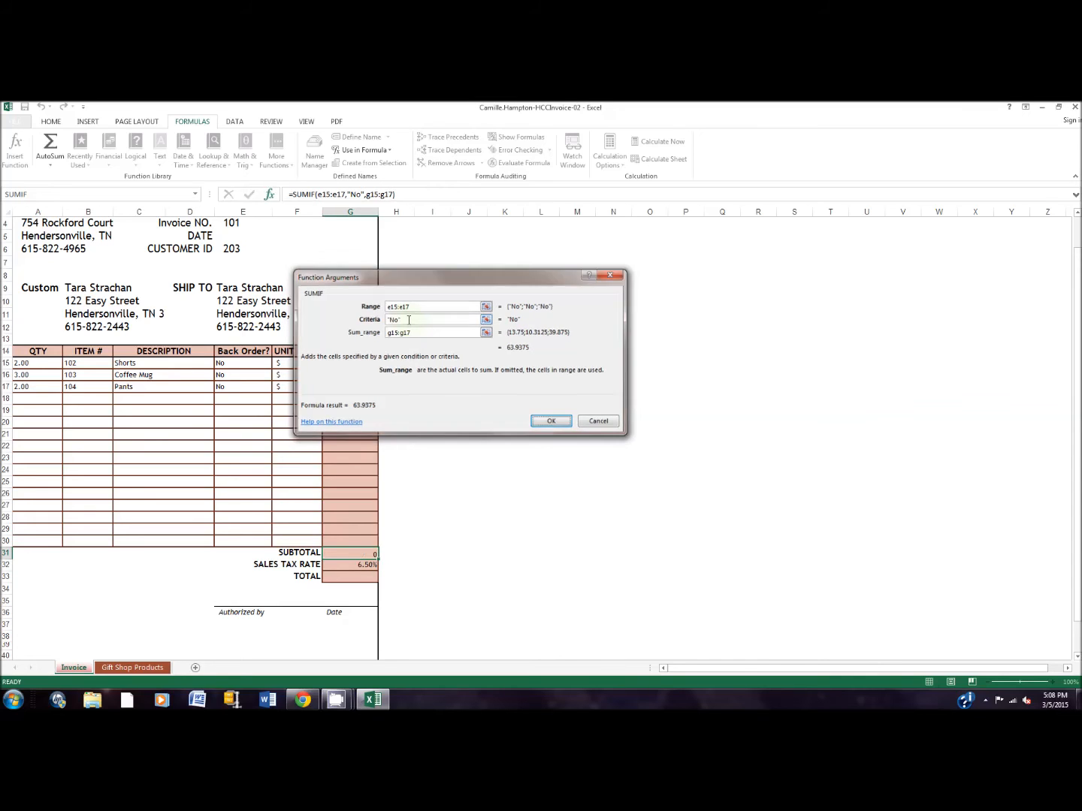
pyautogui.press('Return')
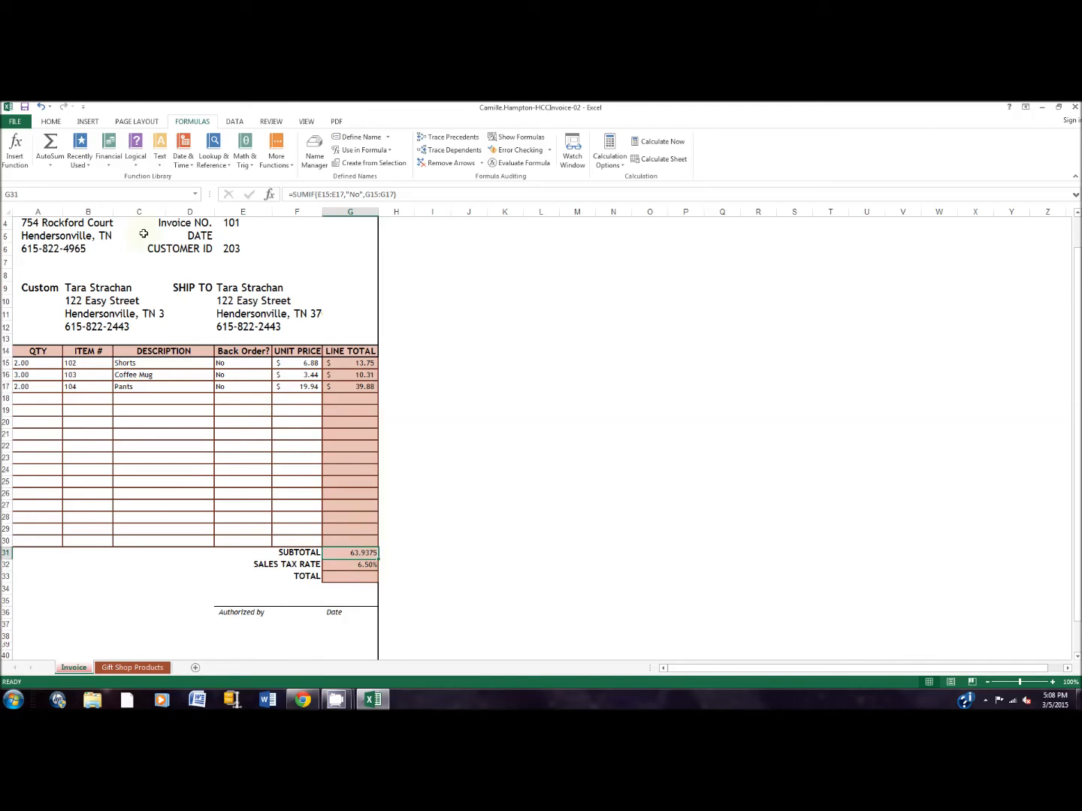
# Format the Subtotal cell, G31, with the Accounting number format.
pyautogui.click(16, 118)
pyautogui.press('Escape')
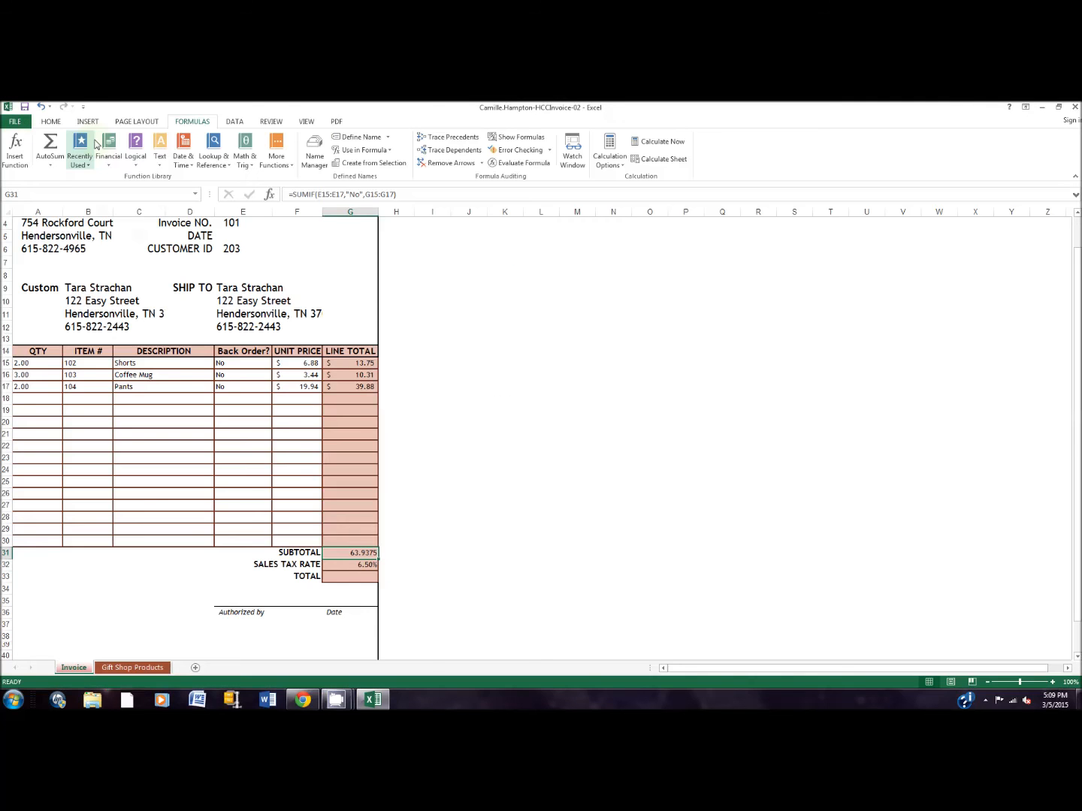
pyautogui.click(52, 124)
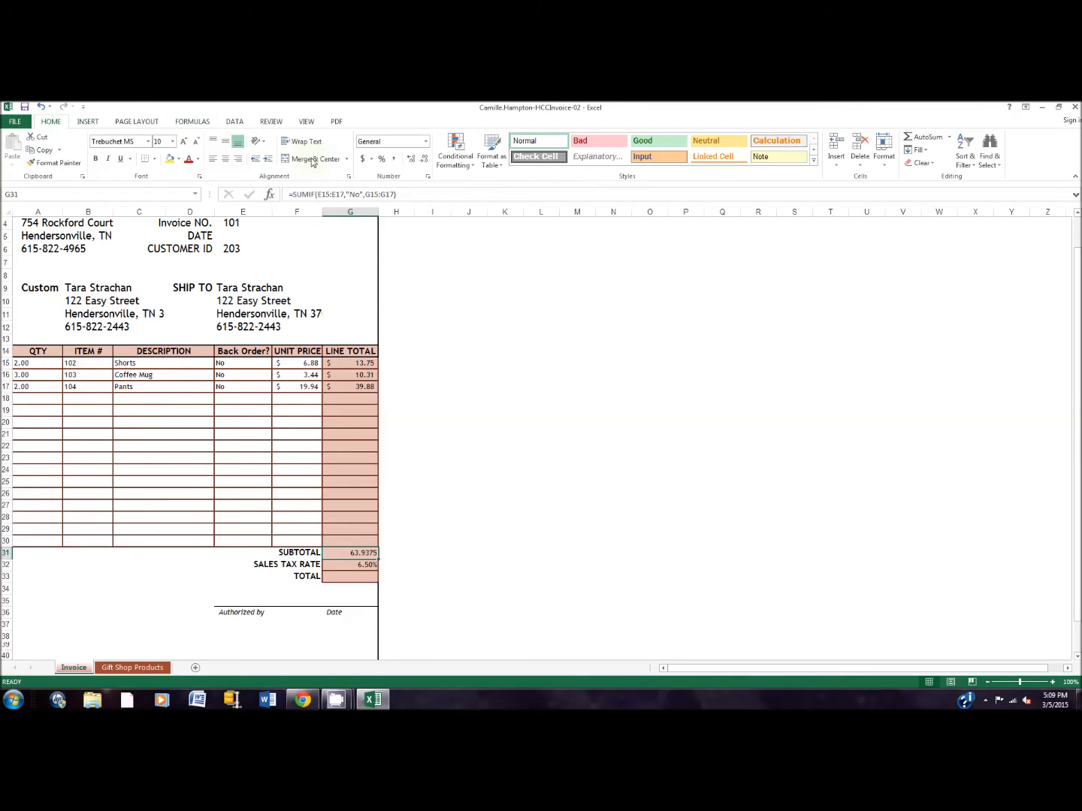
pyautogui.click(426, 141)
pyautogui.click(411, 239)
# Enter the formula =G31+(G31*G32) in the Total cell, G33, to add sales tax to the subtotal.
pyautogui.click(348, 576)
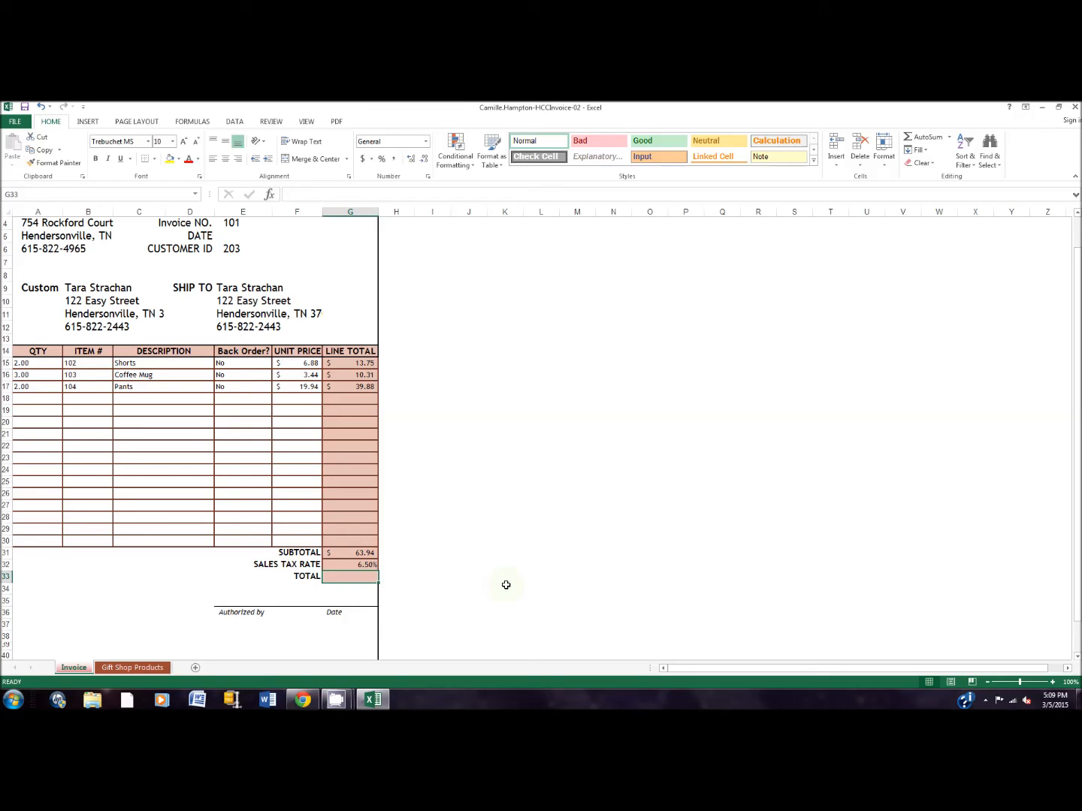
pyautogui.write('=g31+(')
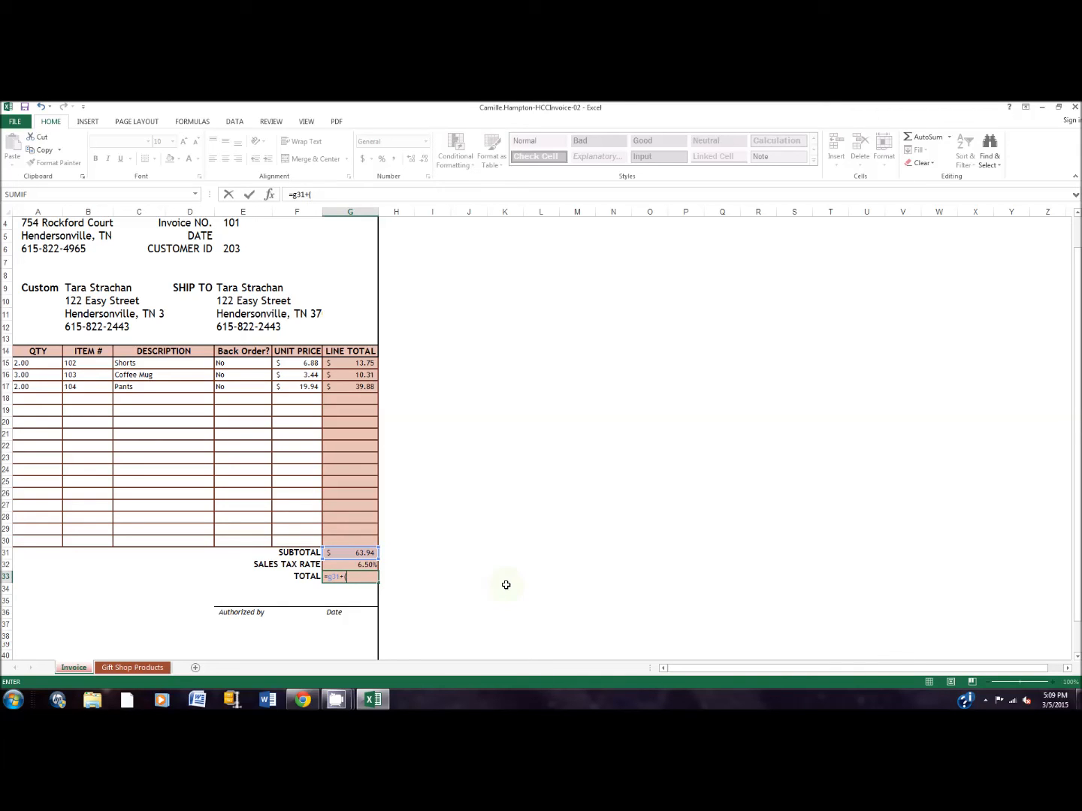
pyautogui.write('g31')
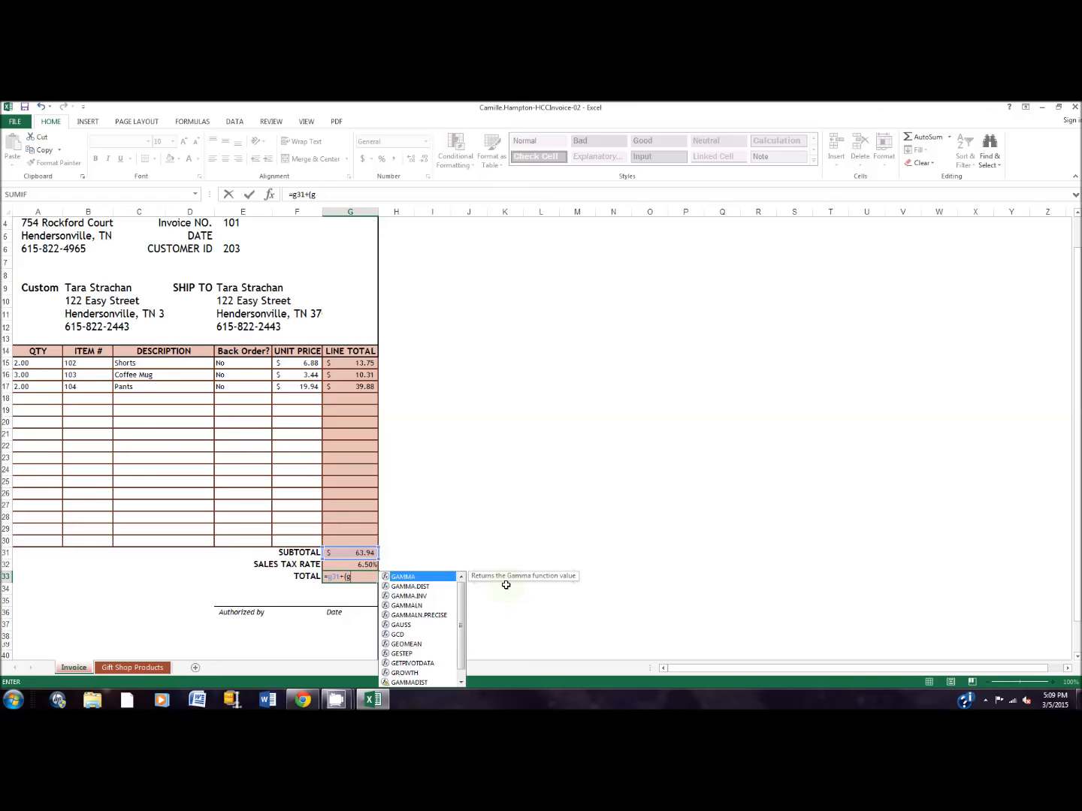
pyautogui.write('*g32')
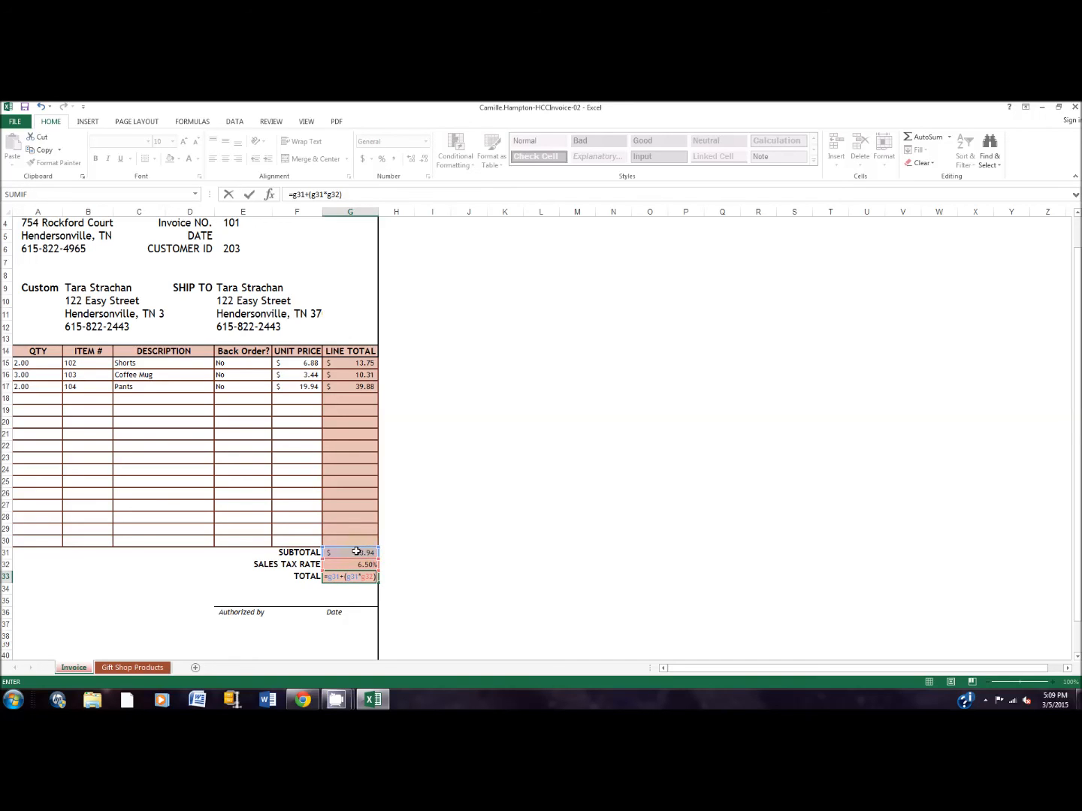
pyautogui.press('Return')
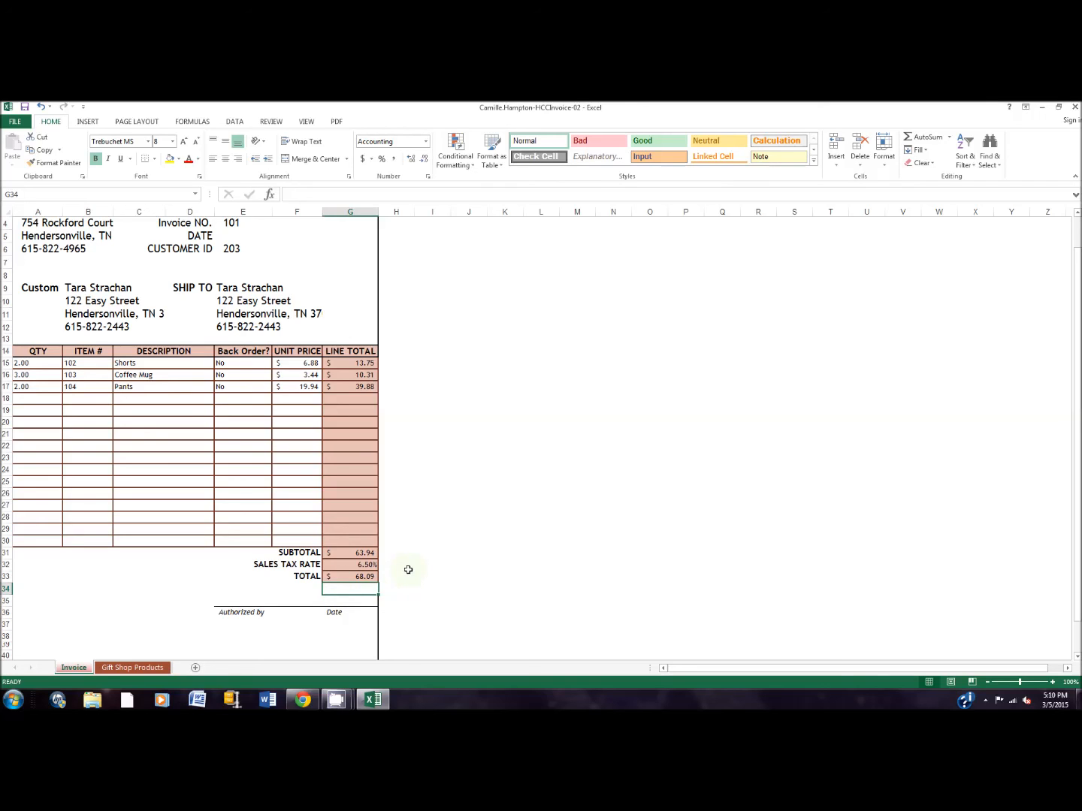
# Inspect the Subtotal calculation with Show Formulas and Trace Precedents, clearing the arrows and restoring the normal value display.
pyautogui.click(352, 554)
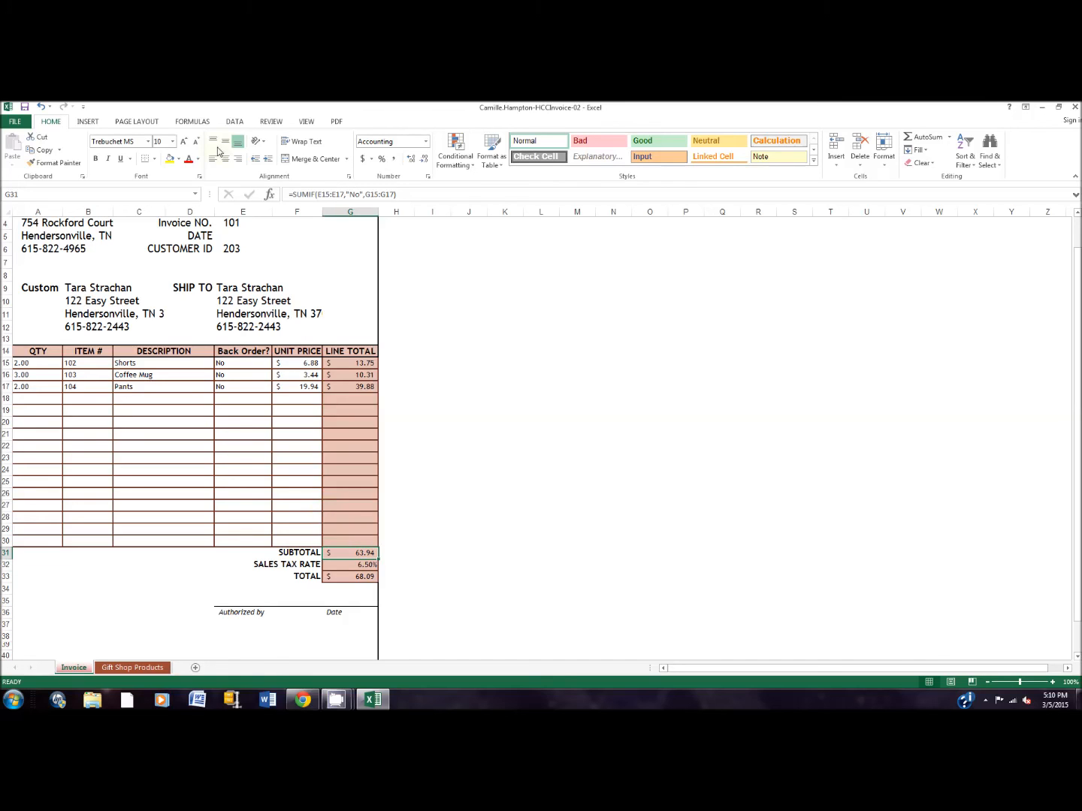
pyautogui.click(199, 122)
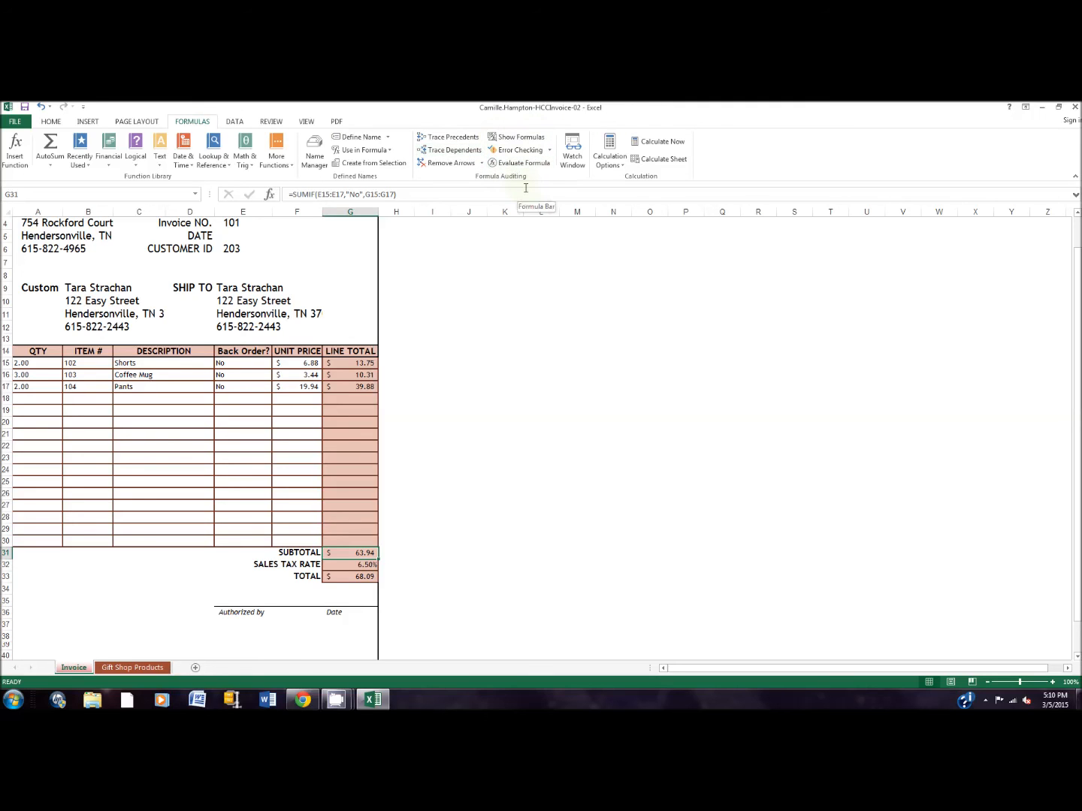
pyautogui.click(536, 142)
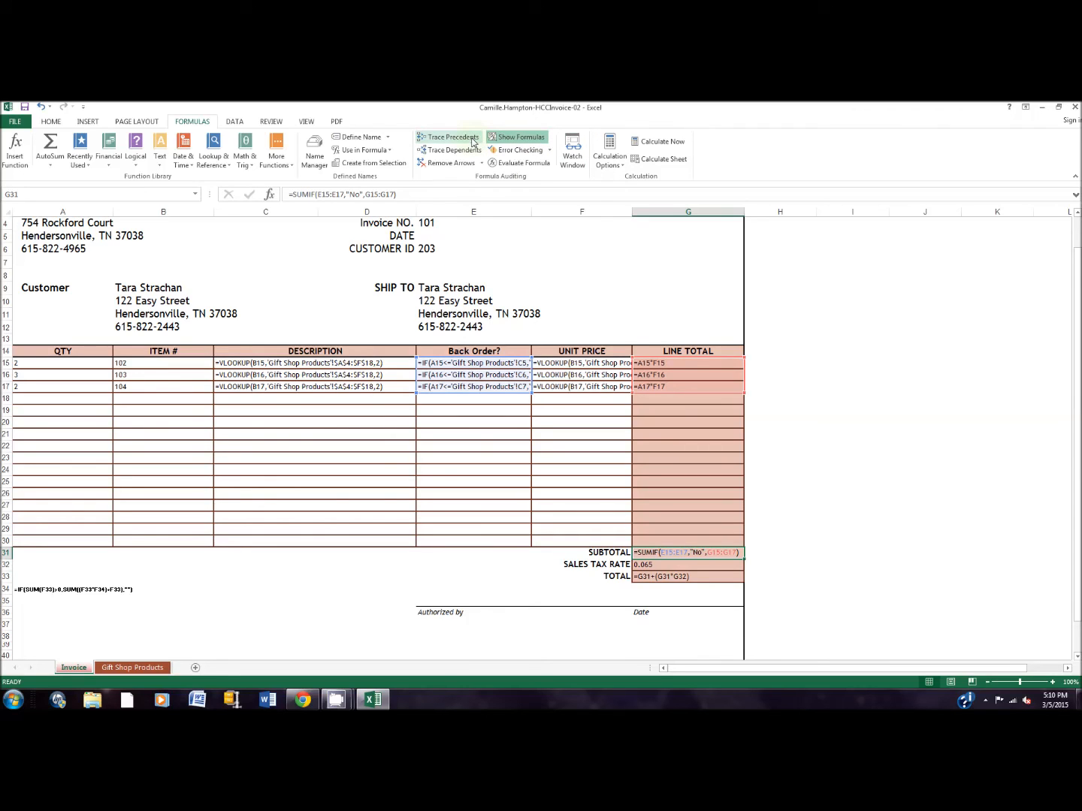
pyautogui.click(450, 137)
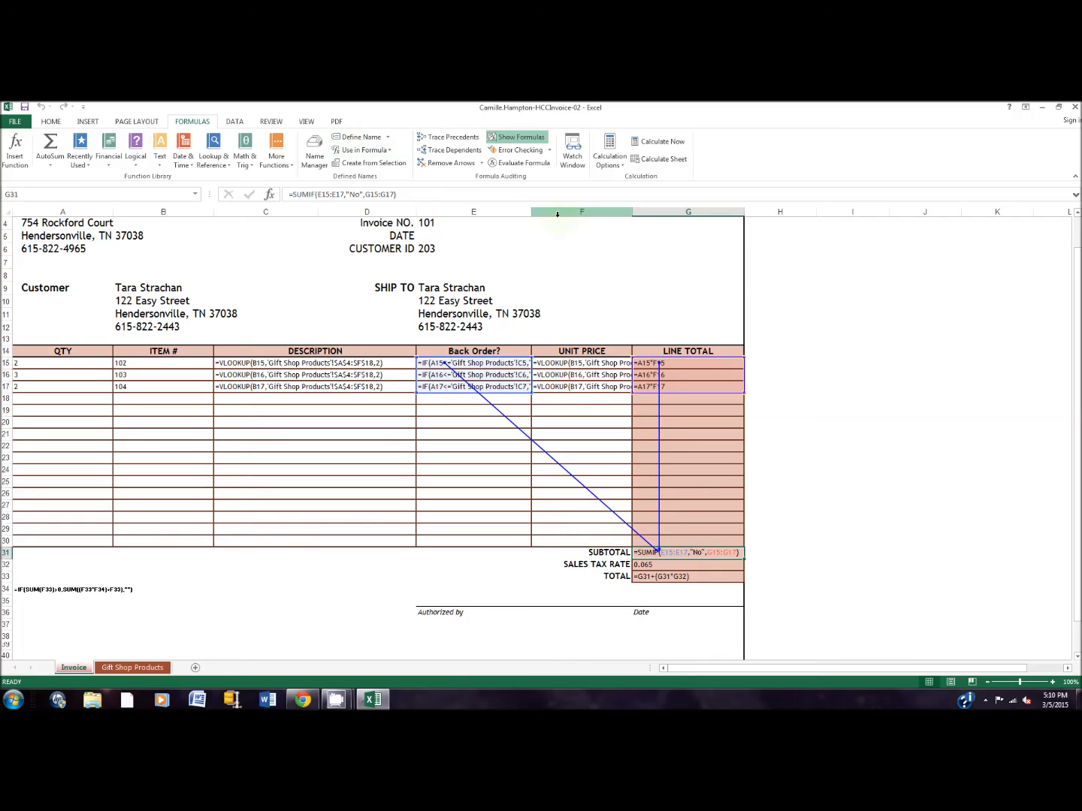
pyautogui.click(452, 164)
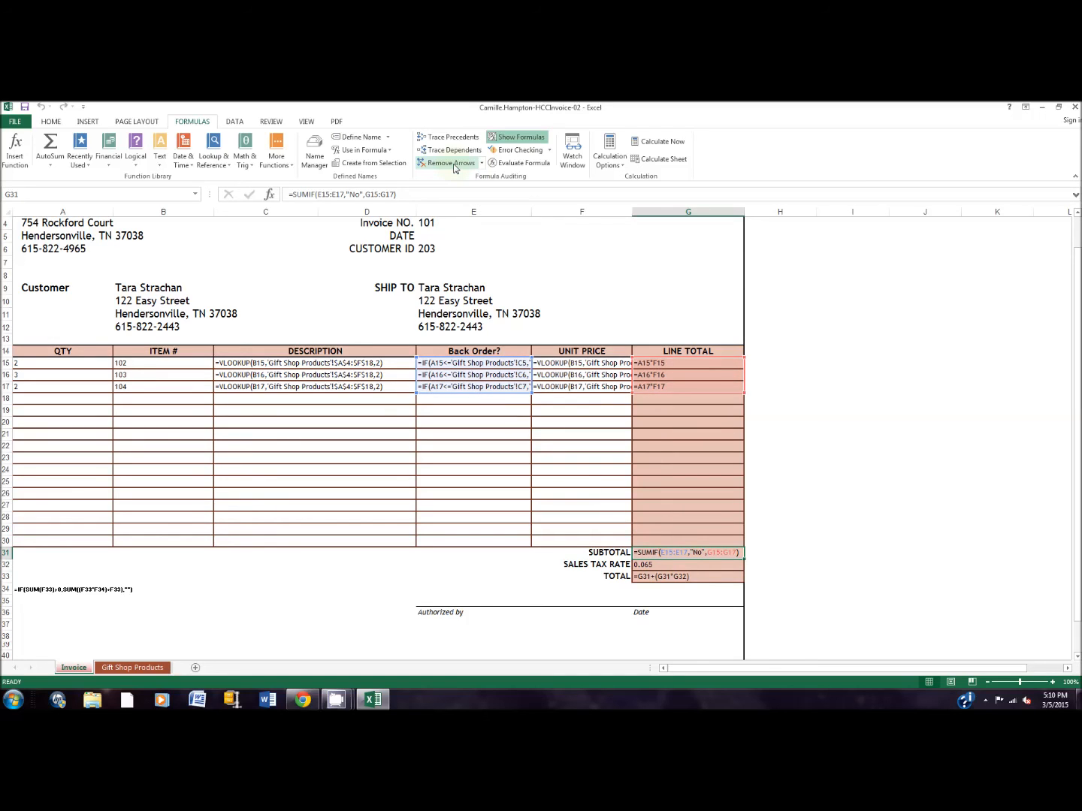
pyautogui.click(523, 139)
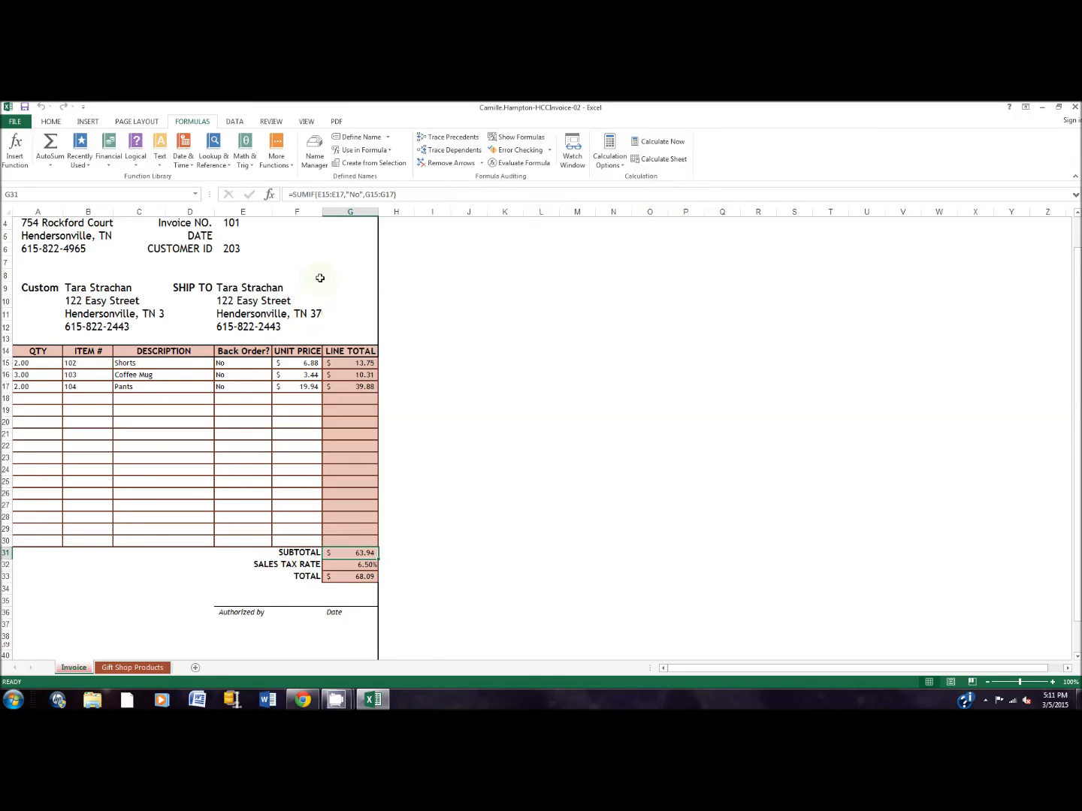
# Enter =TODAY() in the invoice's Date cell, E5, and save the workbook.
pyautogui.click(255, 239)
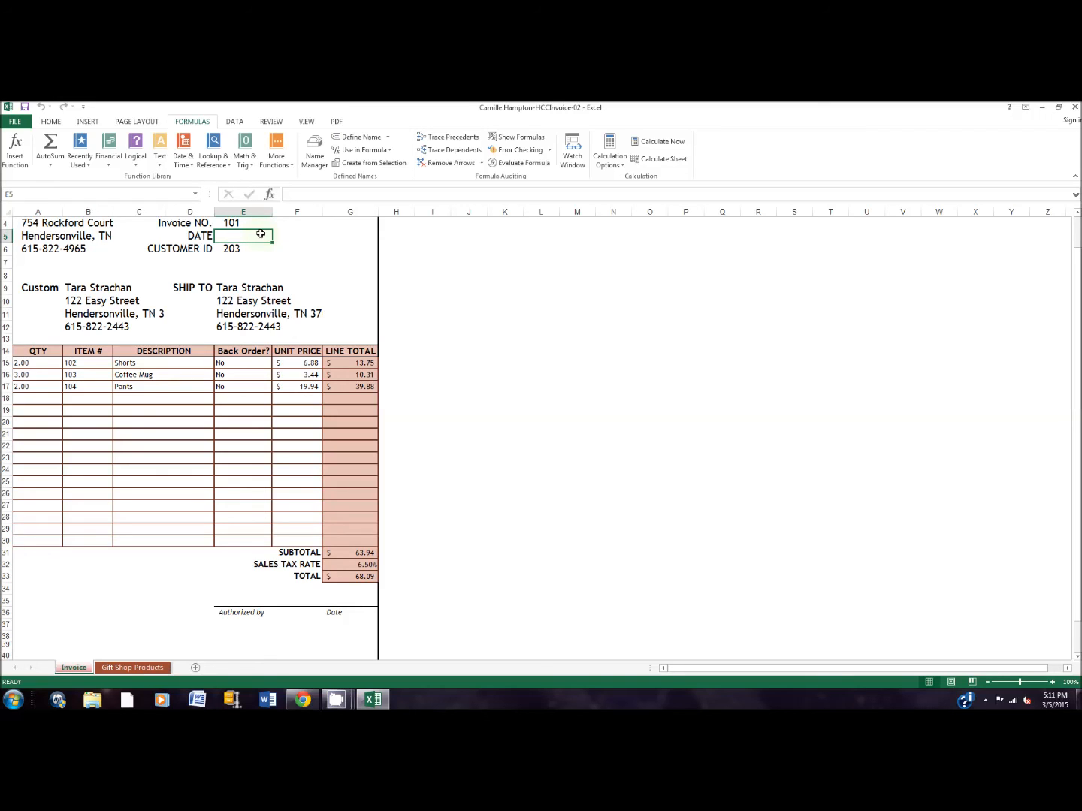
pyautogui.write('=today')
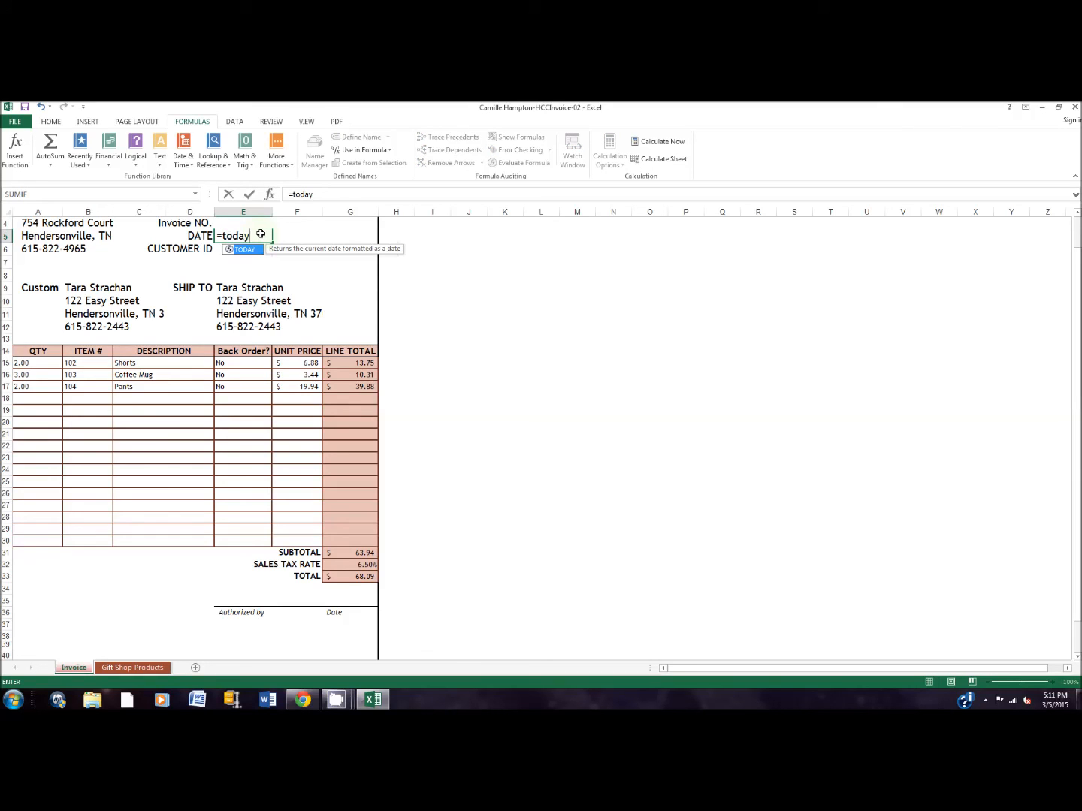
pyautogui.write('()')
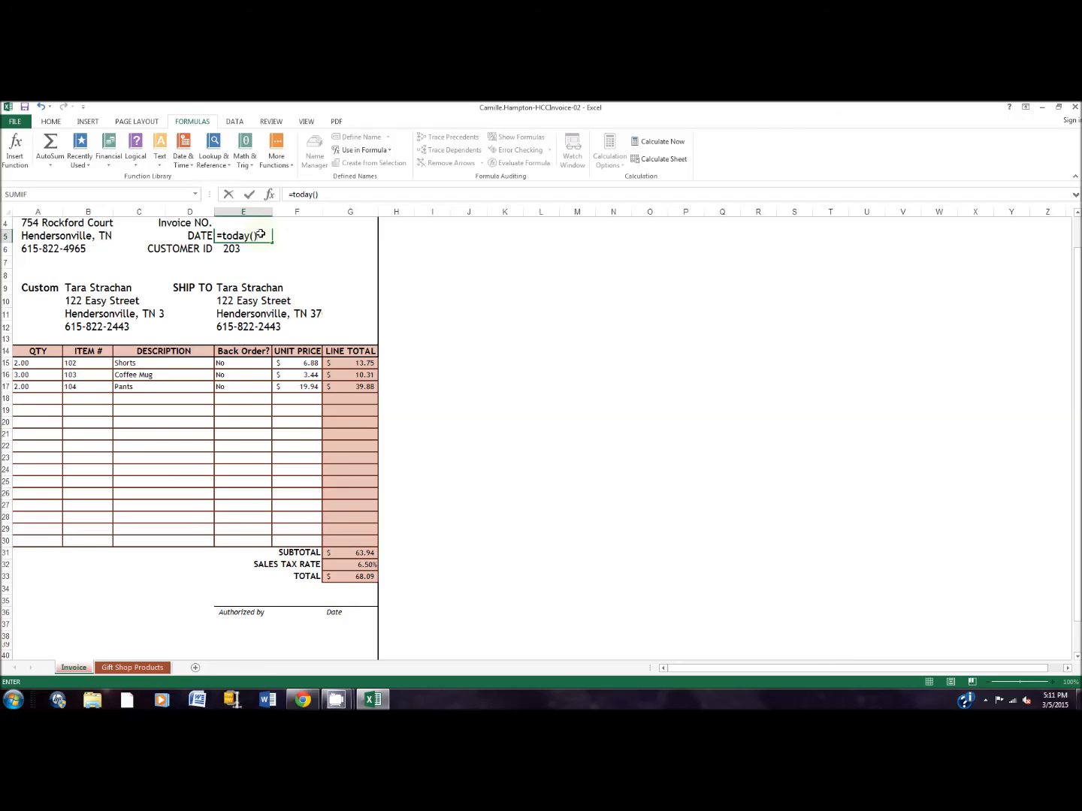
pyautogui.press('Return')
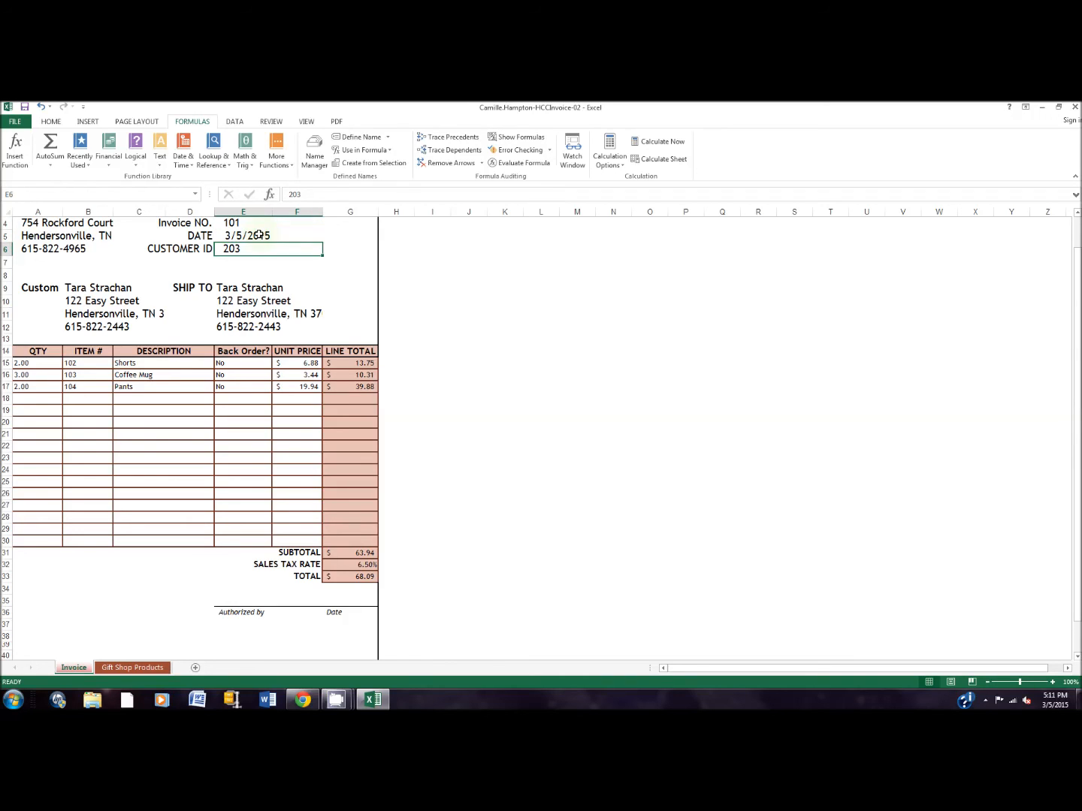
pyautogui.click(27, 109)
pyautogui.moveTo(336, 700)
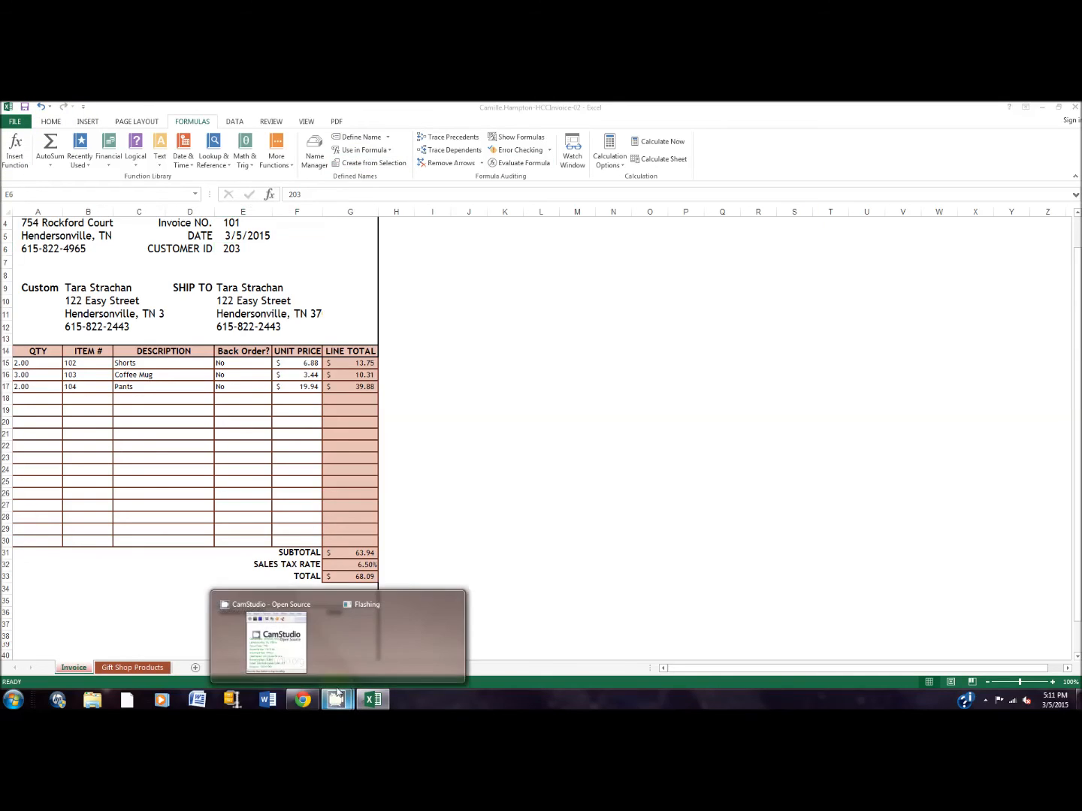